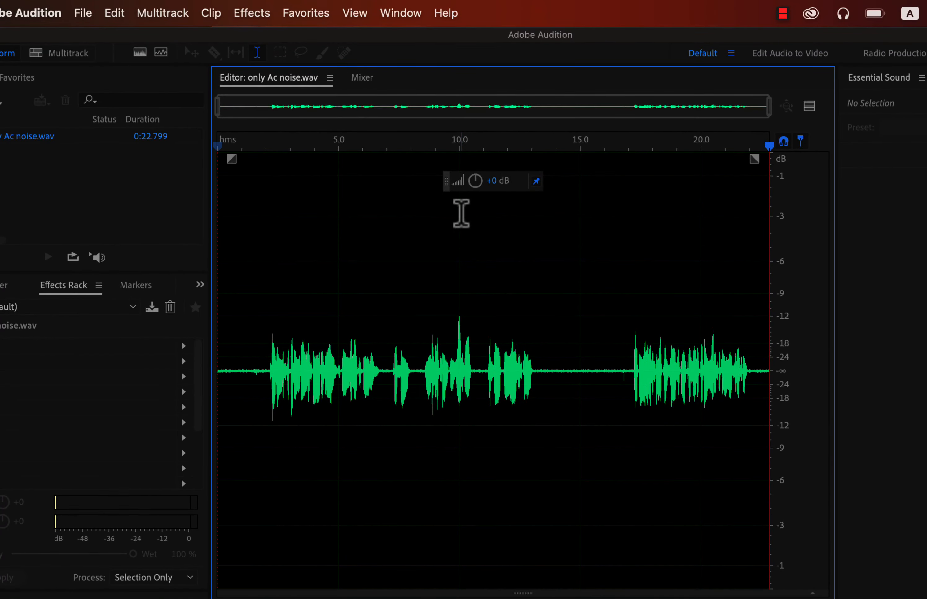
Normalize the whole recording to -3 dB and clear the selection
click(319, 4)
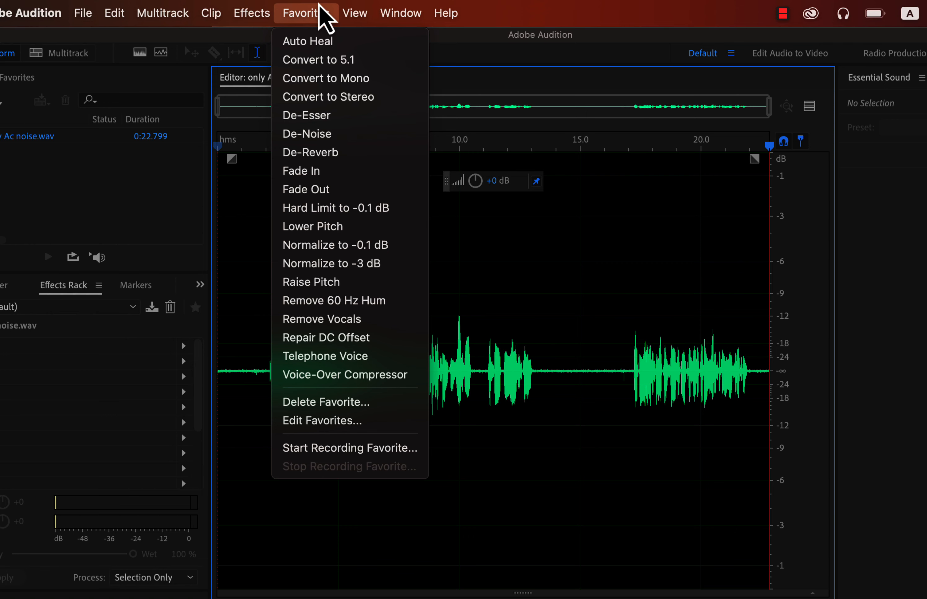
click(289, 265)
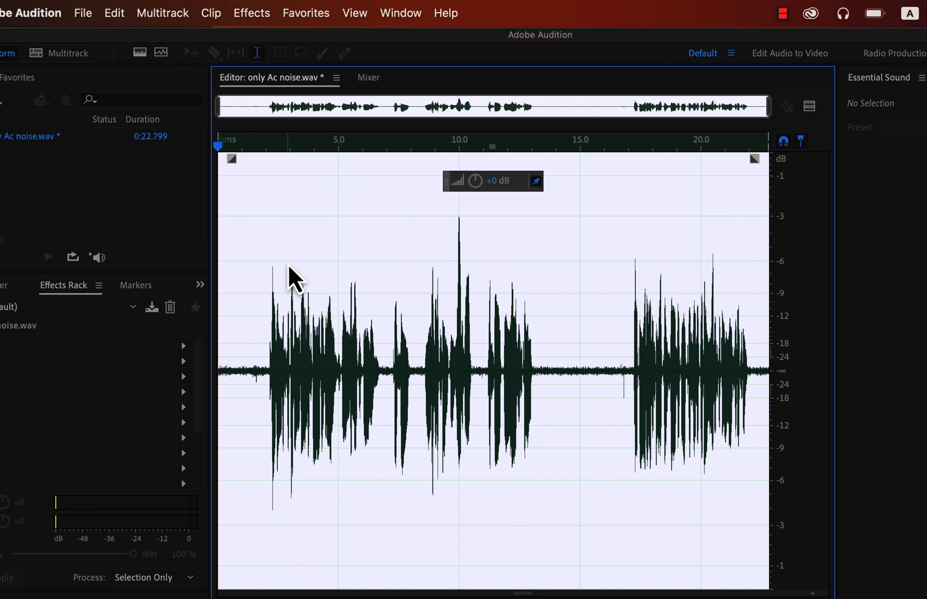
click(385, 251)
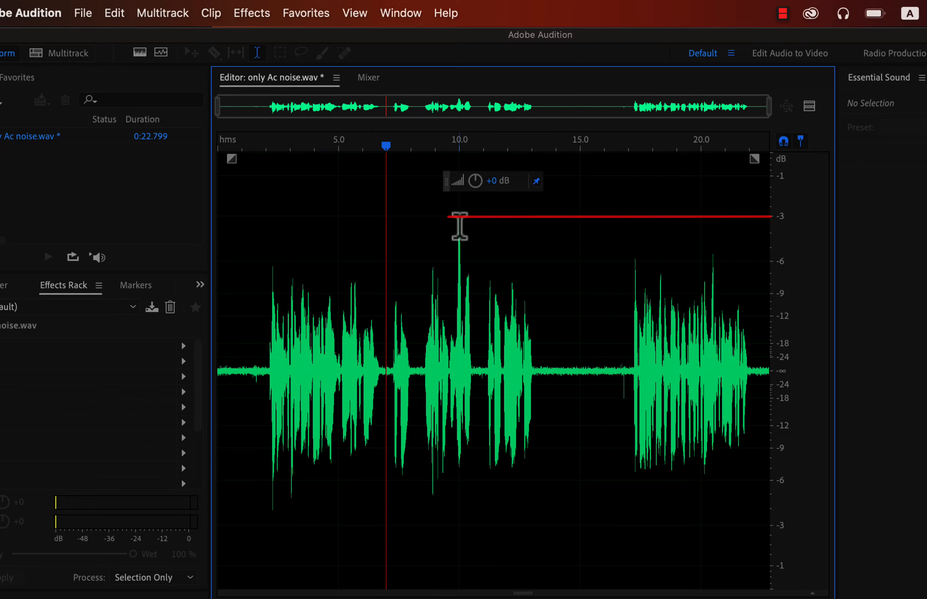
Play the recording from the beginning, then mark the noise-only opening and the first spoken passage in the waveform
click(218, 353)
key(space)
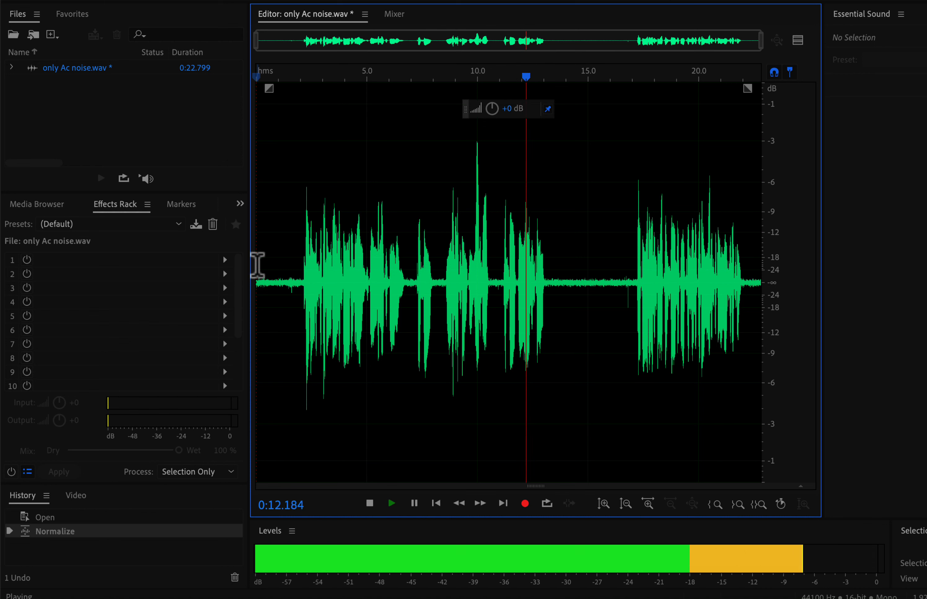
key(space)
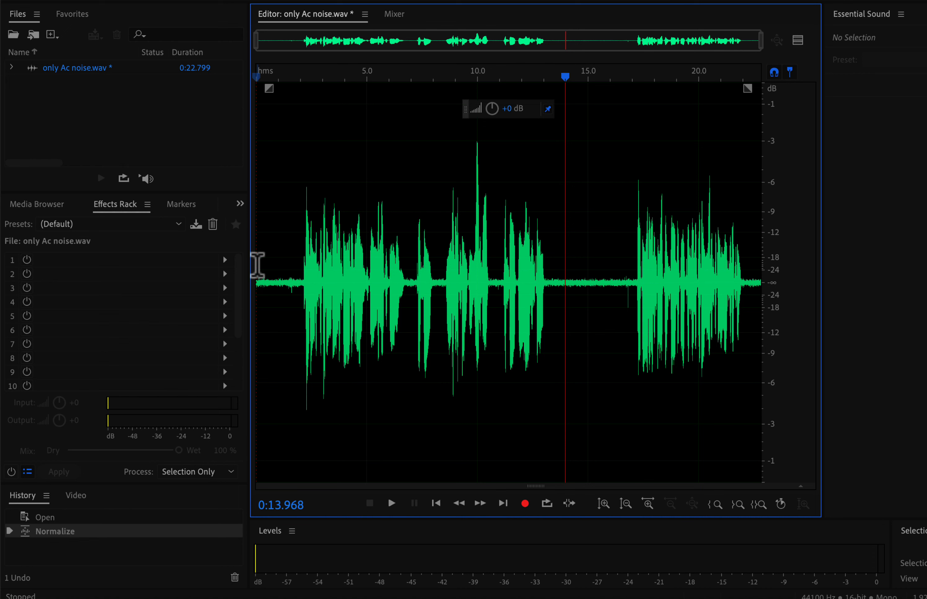
drag(283, 269, 243, 270)
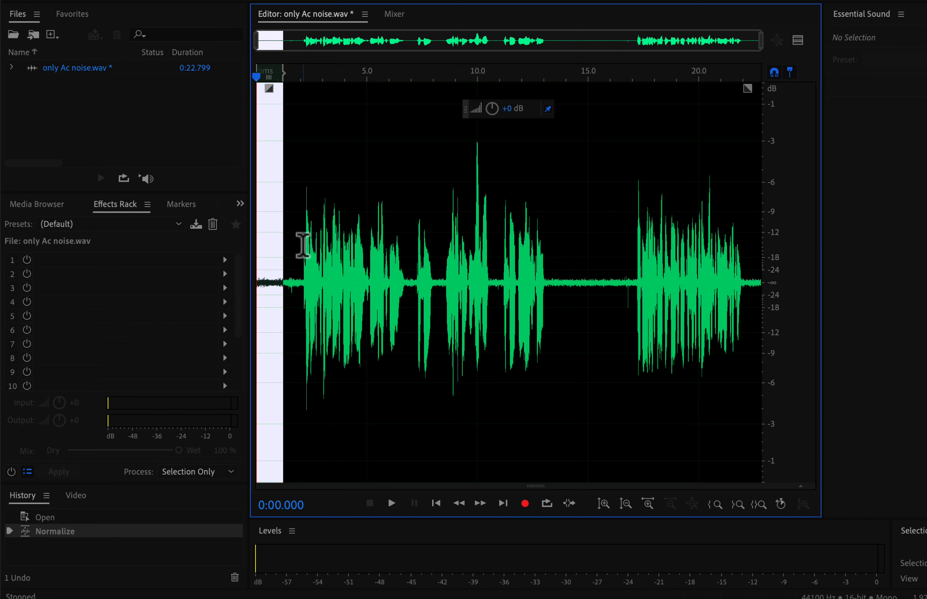
drag(303, 246, 374, 295)
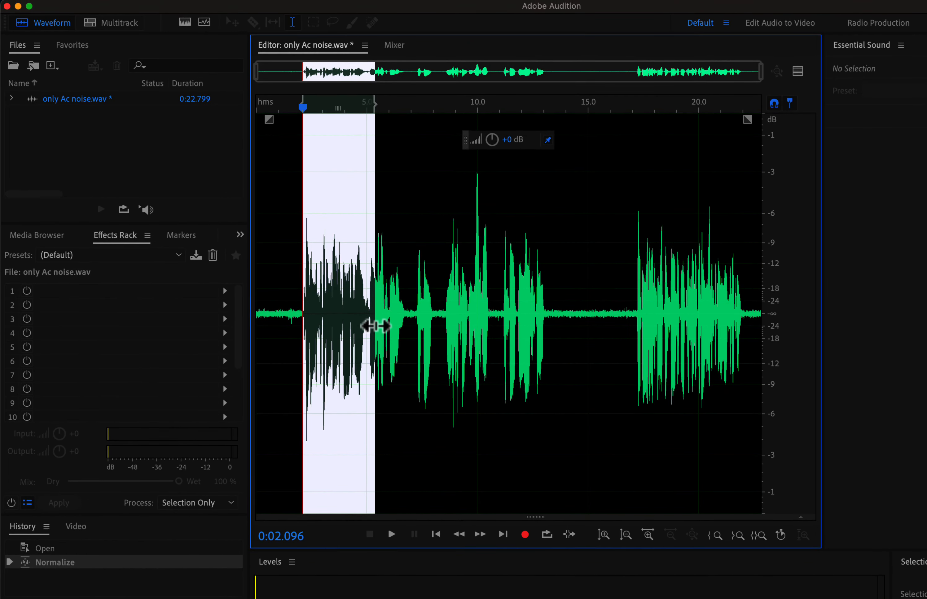
Show the spectral frequency display and examine the noise-only section before the first speech
click(185, 22)
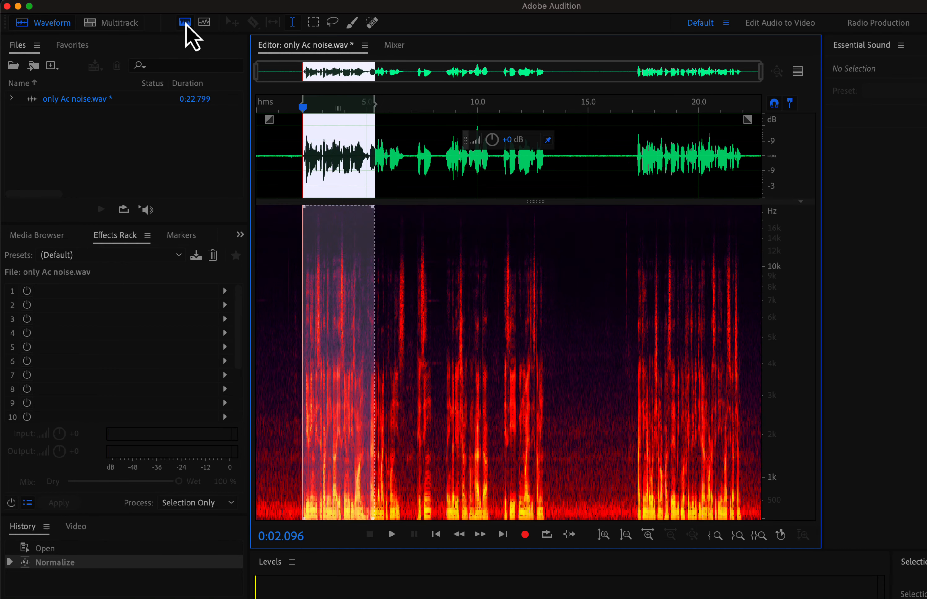
click(278, 157)
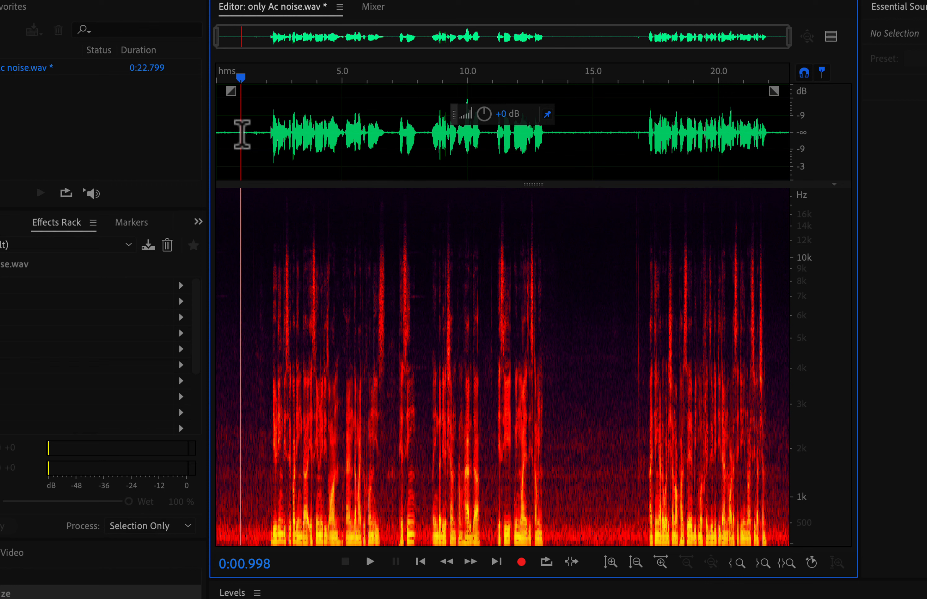
drag(263, 137, 197, 136)
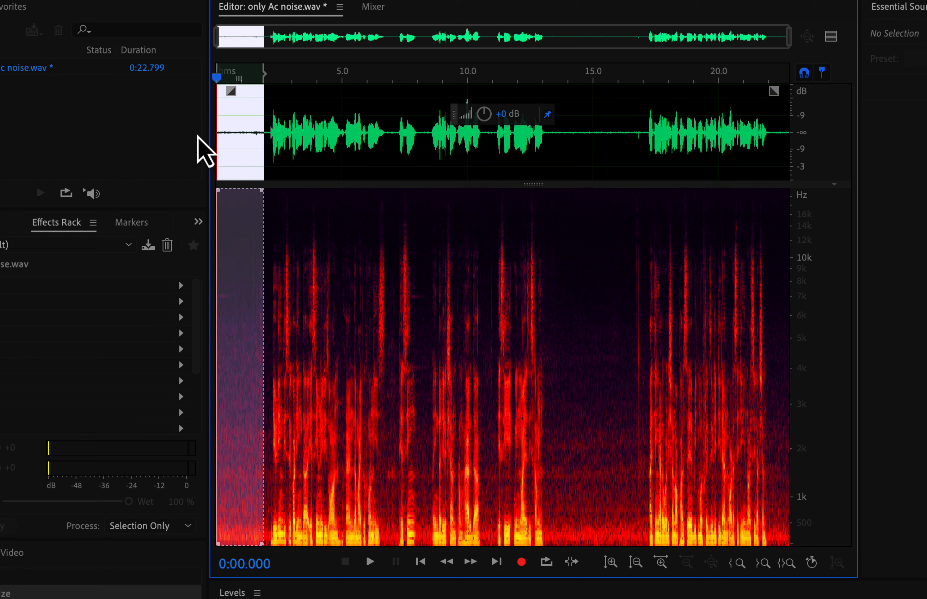
click(245, 272)
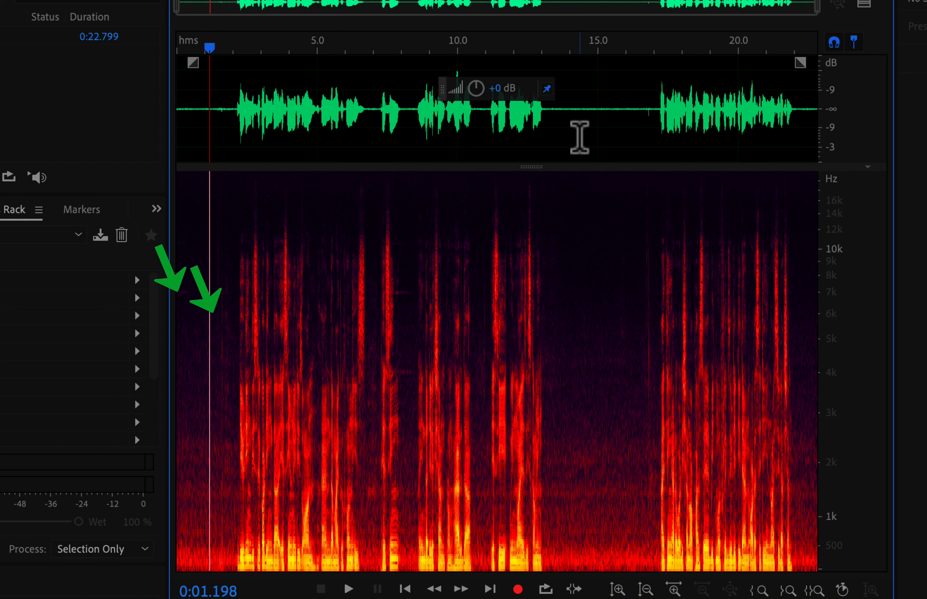
Select the noise-only gap from about 13.6 s to 16.4 s and play it in a loop
drag(567, 111, 634, 145)
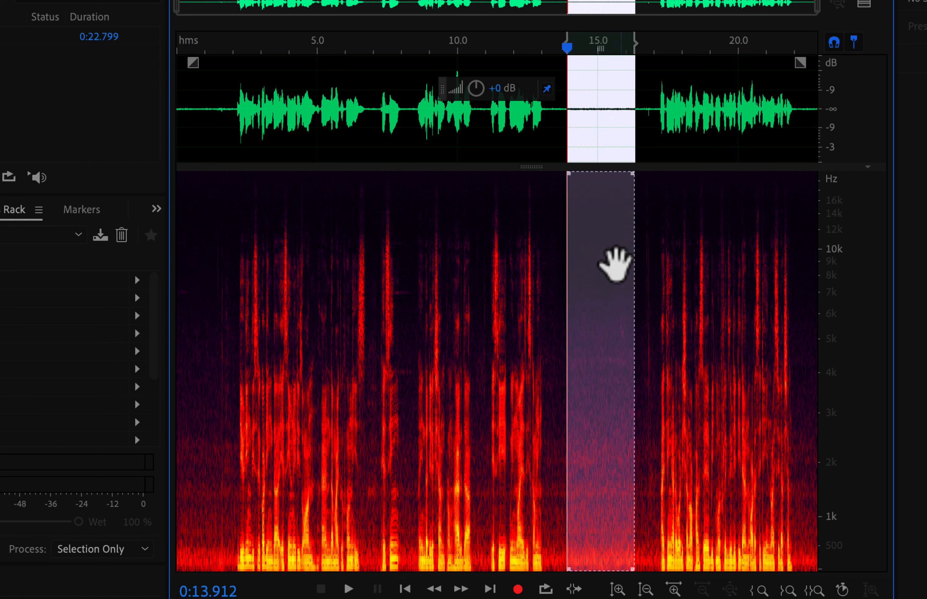
click(559, 357)
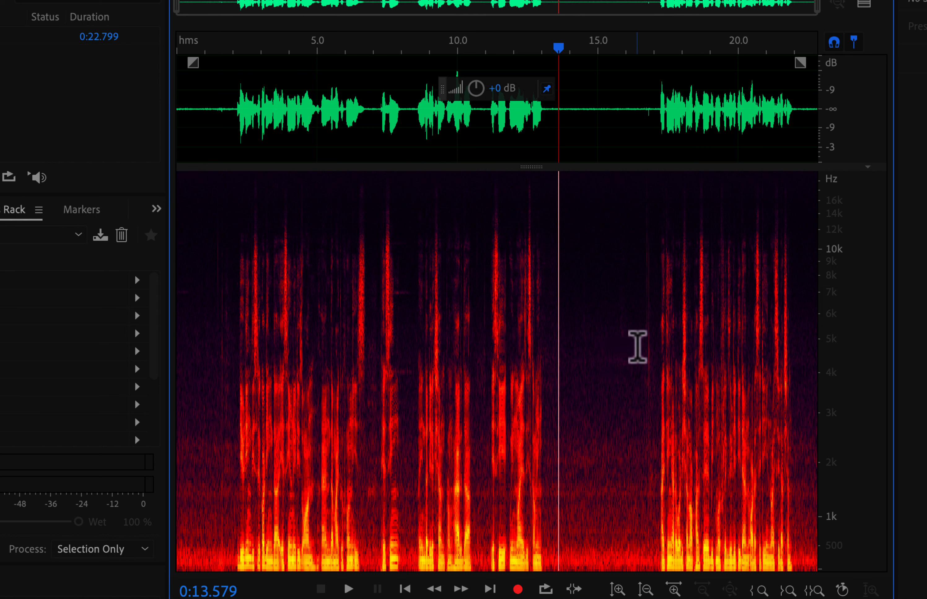
drag(639, 356, 559, 398)
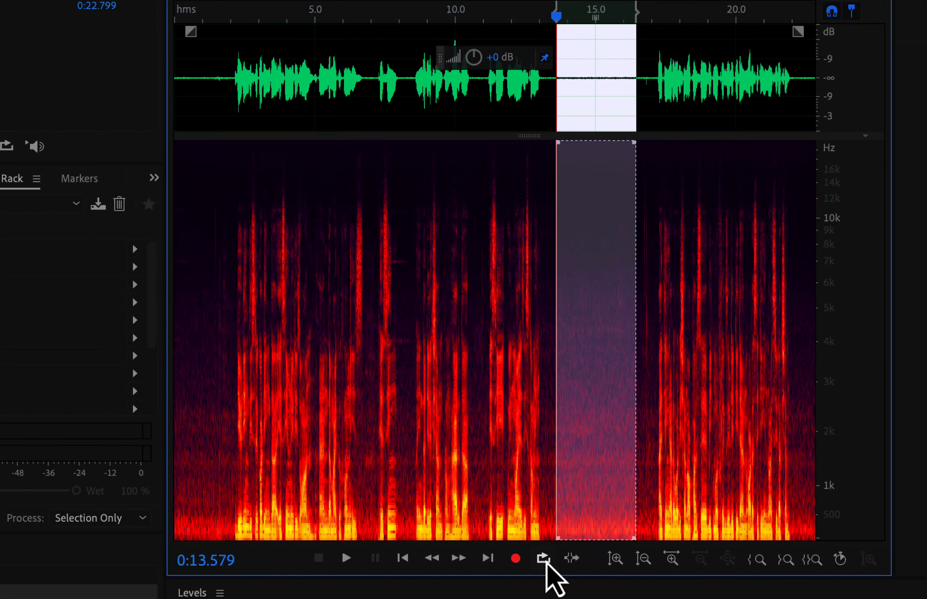
click(548, 592)
key(space)
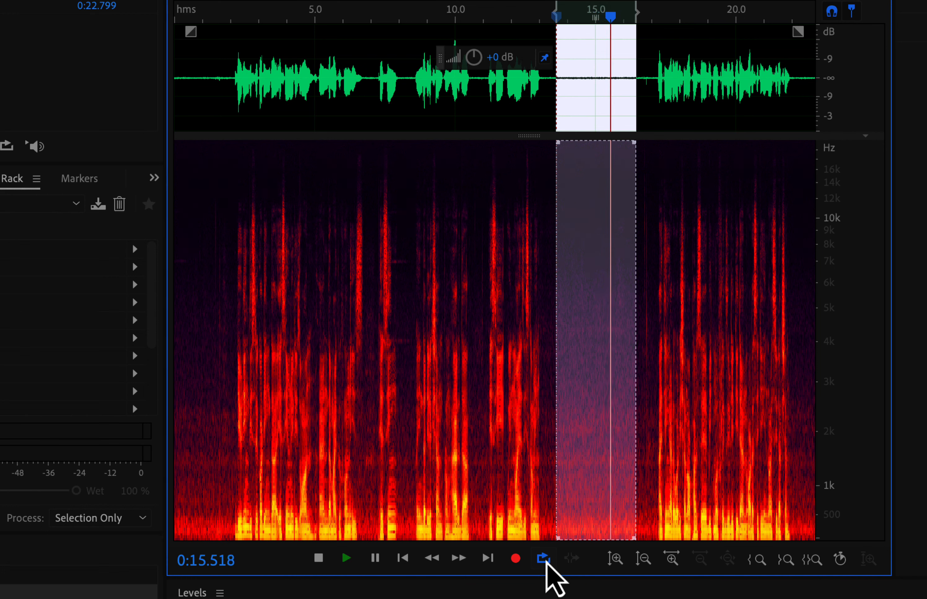
key(space)
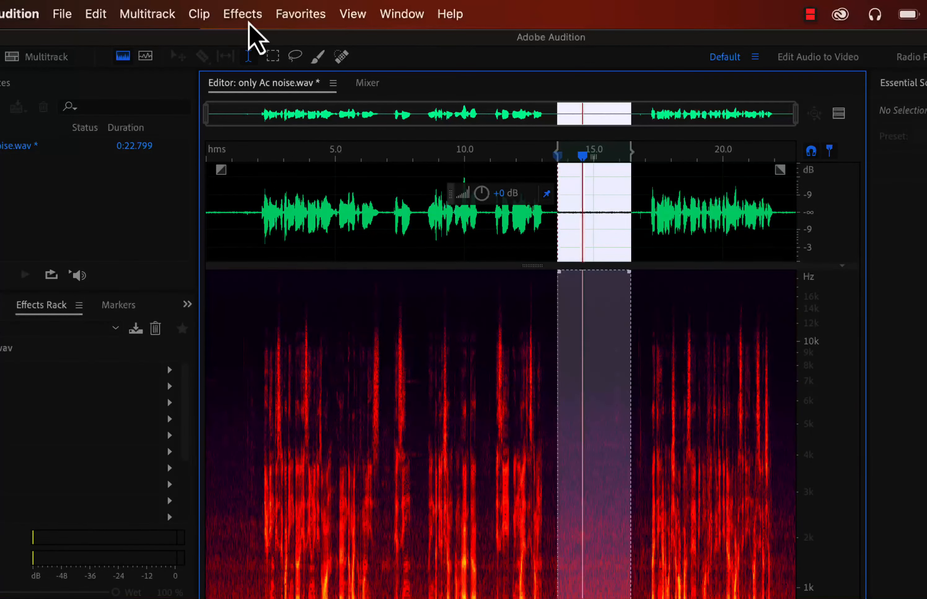
Open the Noise Reduction (process) effect and capture a noise print from the selected gap
click(249, 22)
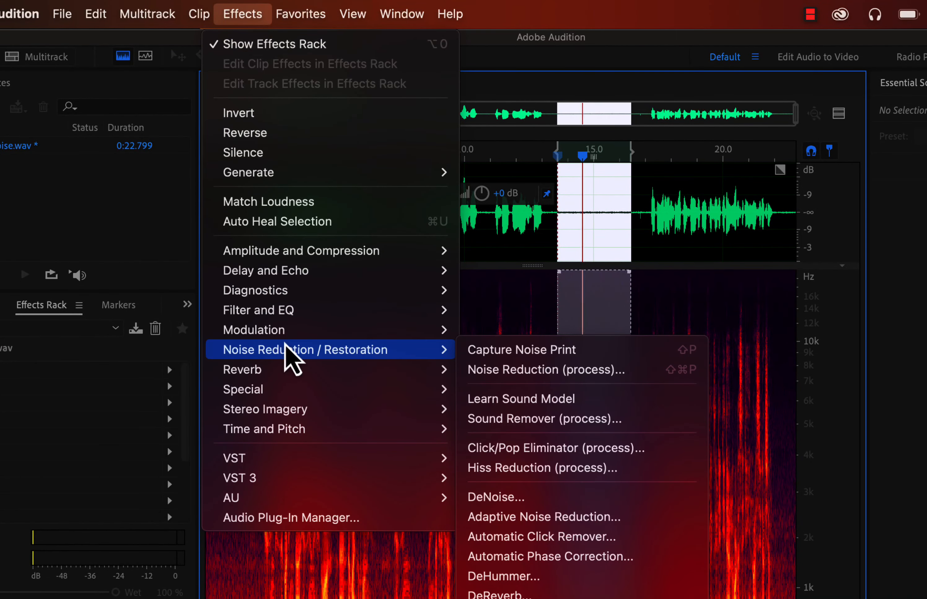
click(532, 372)
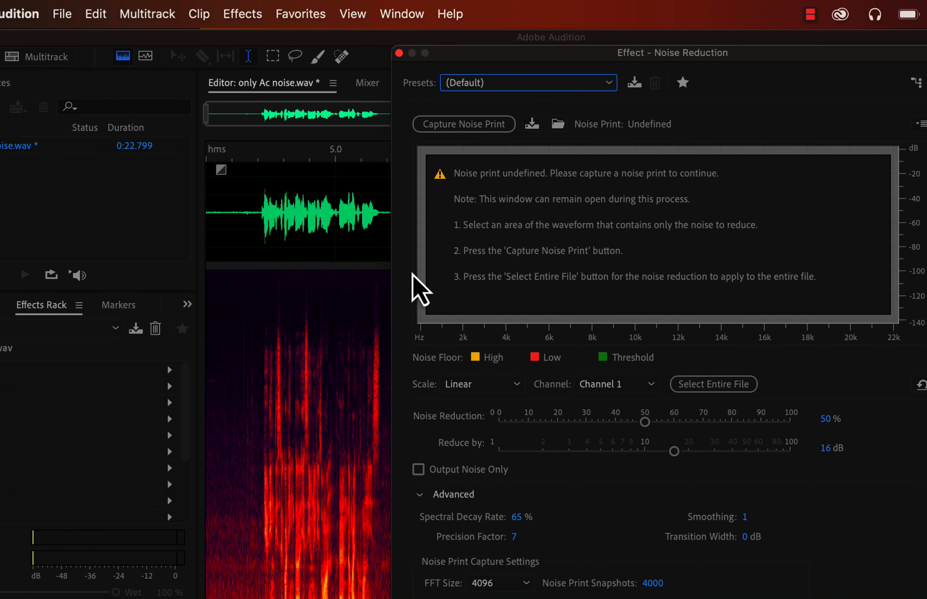
click(475, 131)
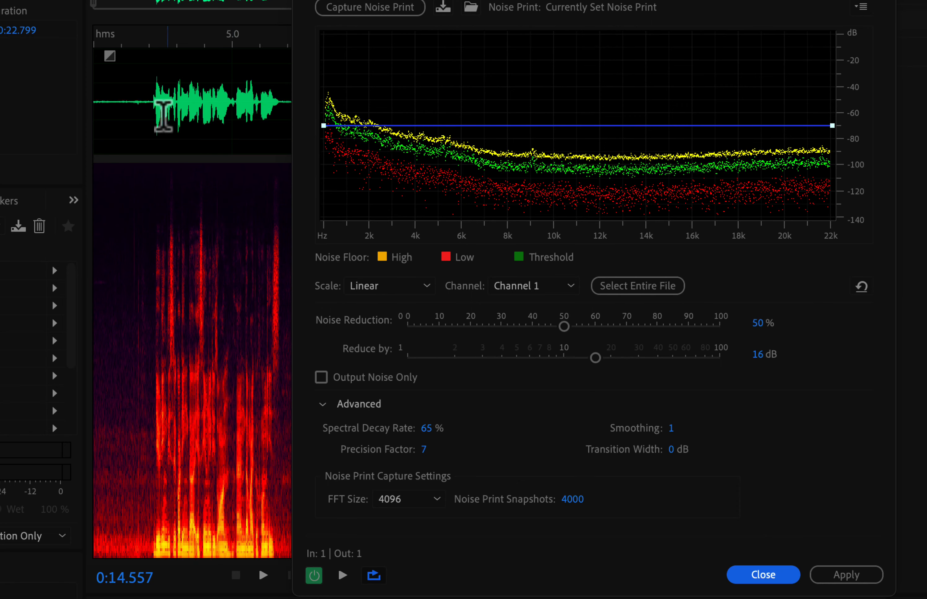
Preview the noise reduction from near the start of the file, comparing the audio with the effect bypassed and active
click(100, 100)
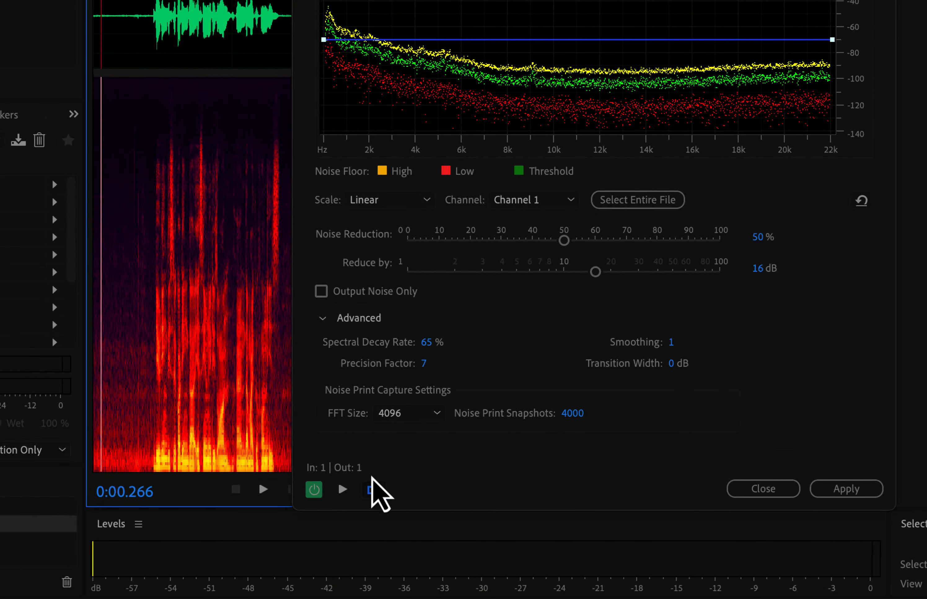
click(343, 491)
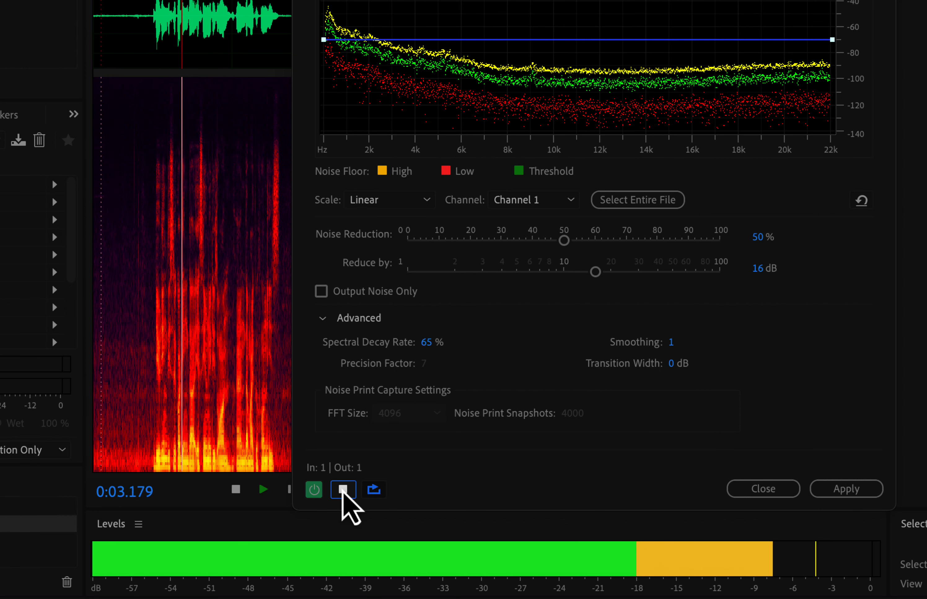
click(315, 490)
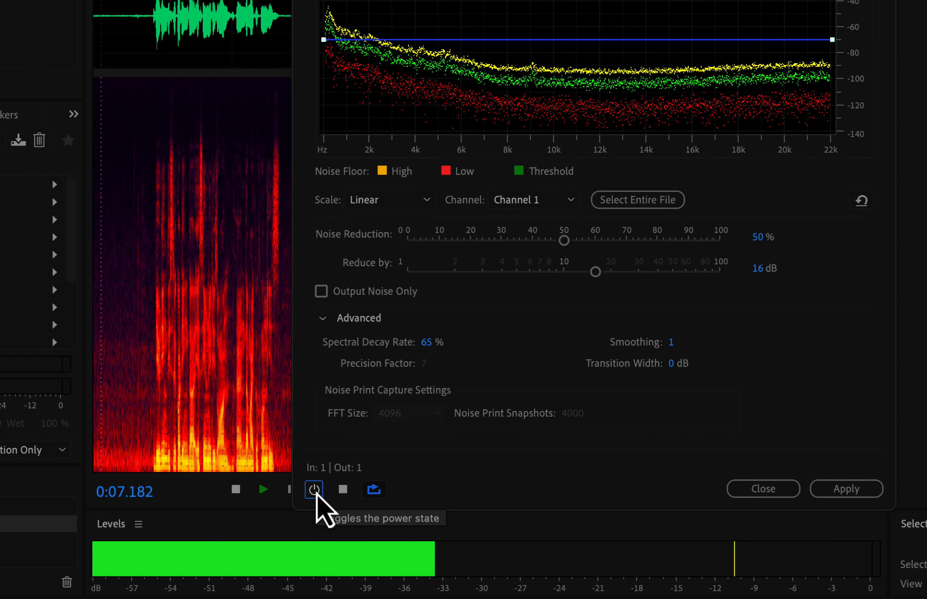
click(314, 490)
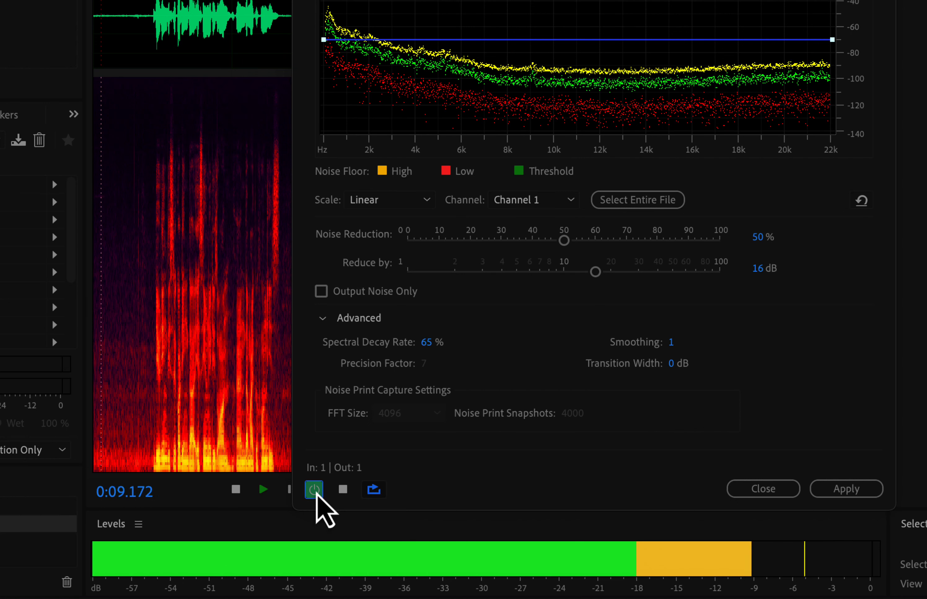
Set Noise Reduction to 69% and Reduce by to 20.2 dB, then preview from the start of the file
drag(564, 240, 623, 246)
click(614, 246)
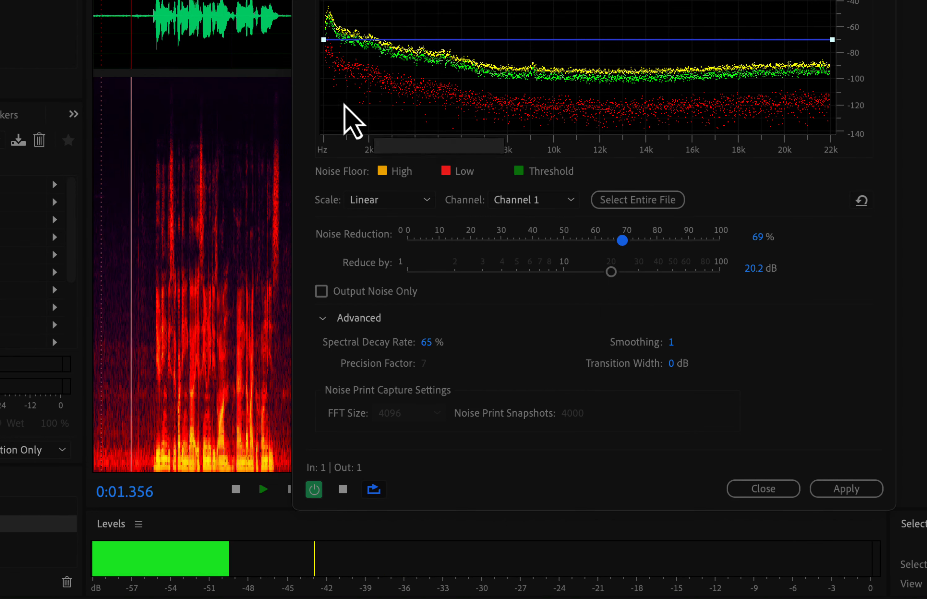
click(94, 19)
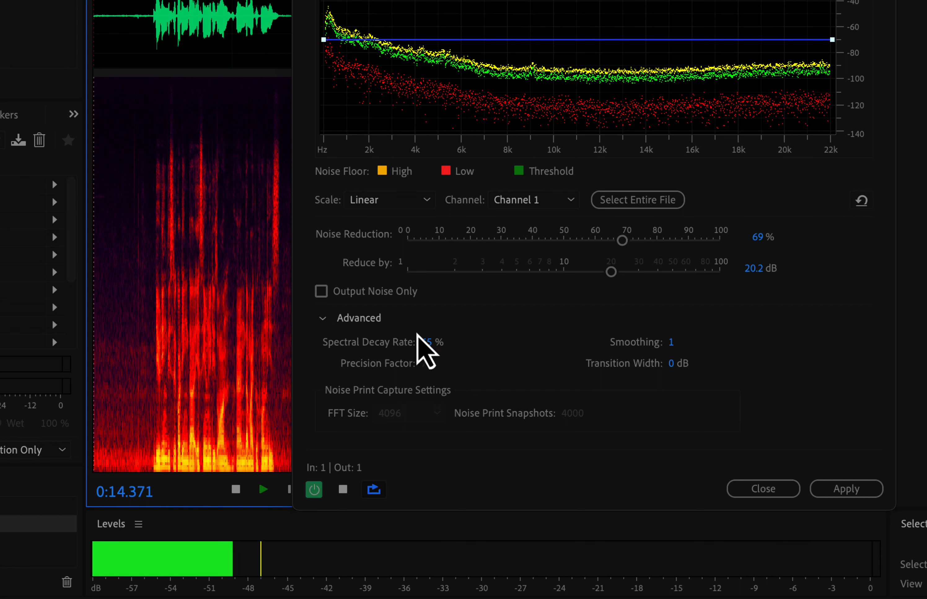
Set the Spectral Decay Rate to 42% and stop the preview
click(425, 342)
key(Return)
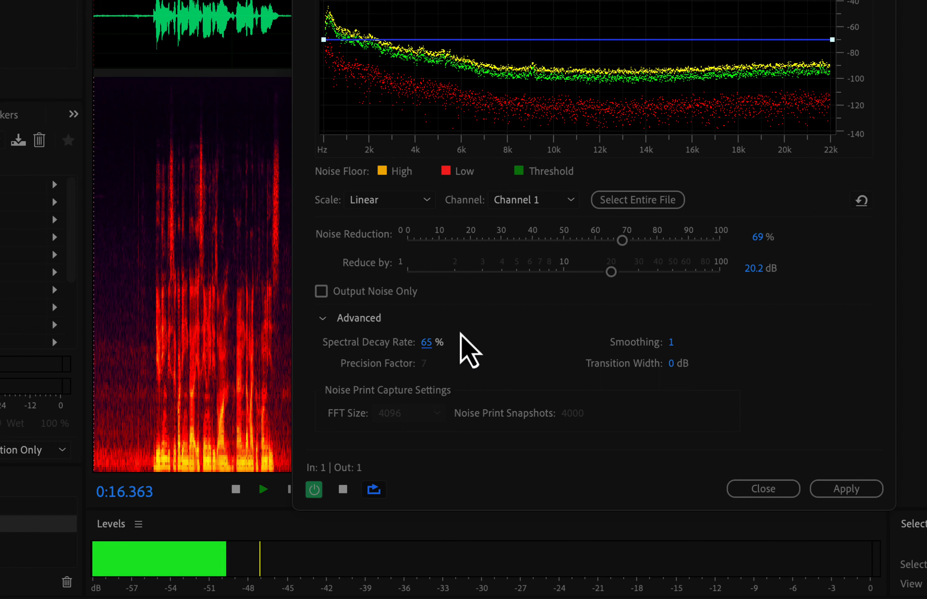
drag(423, 346, 411, 345)
key(space)
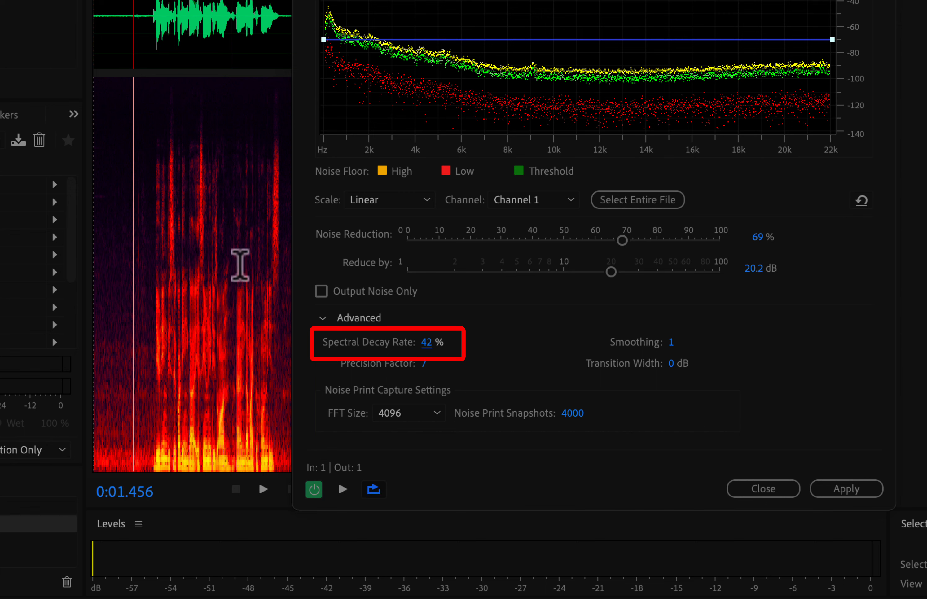
Select the noise-only opening before the first speech, listen to it with the current settings, and clear the selection
click(146, 23)
drag(135, 23, 73, 35)
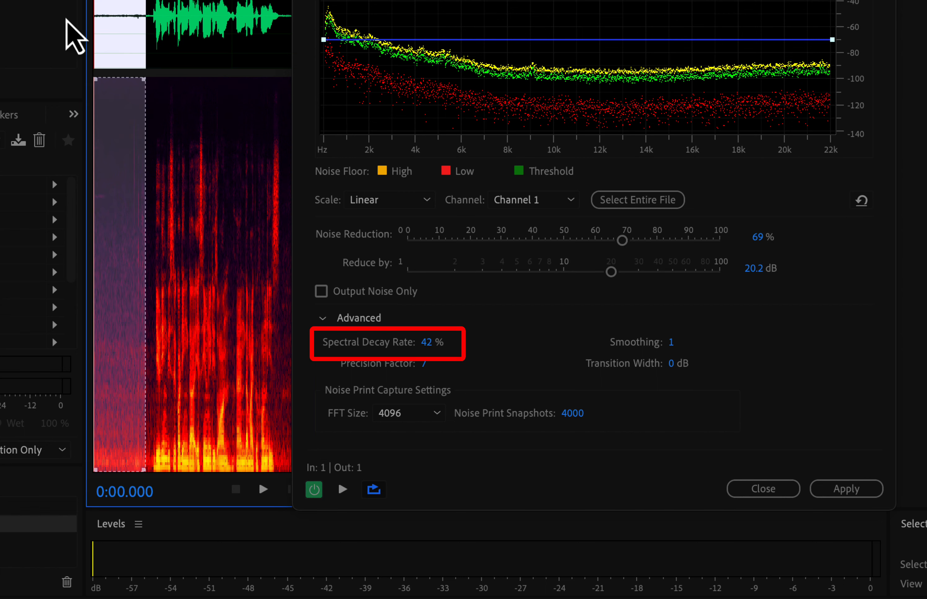
key(space)
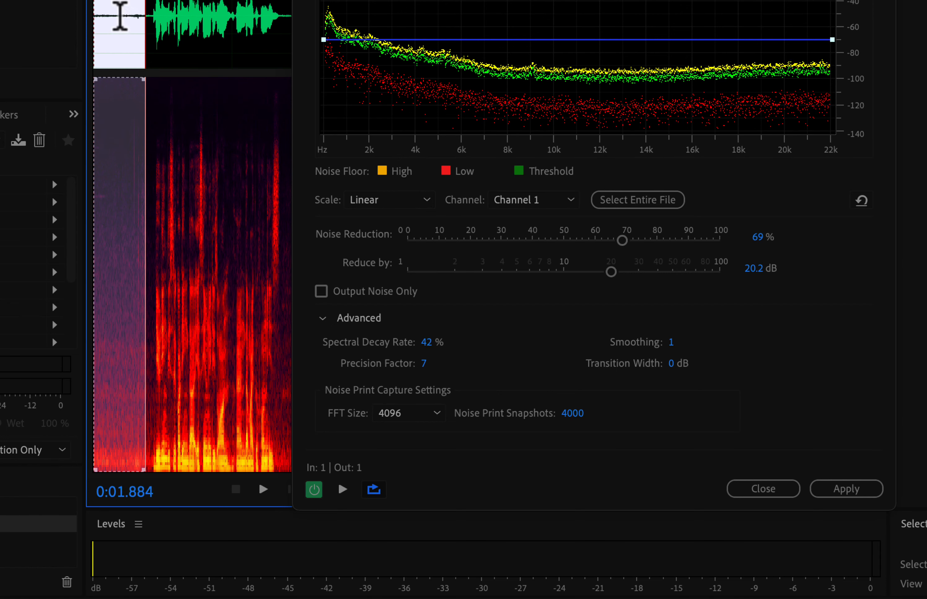
click(106, 15)
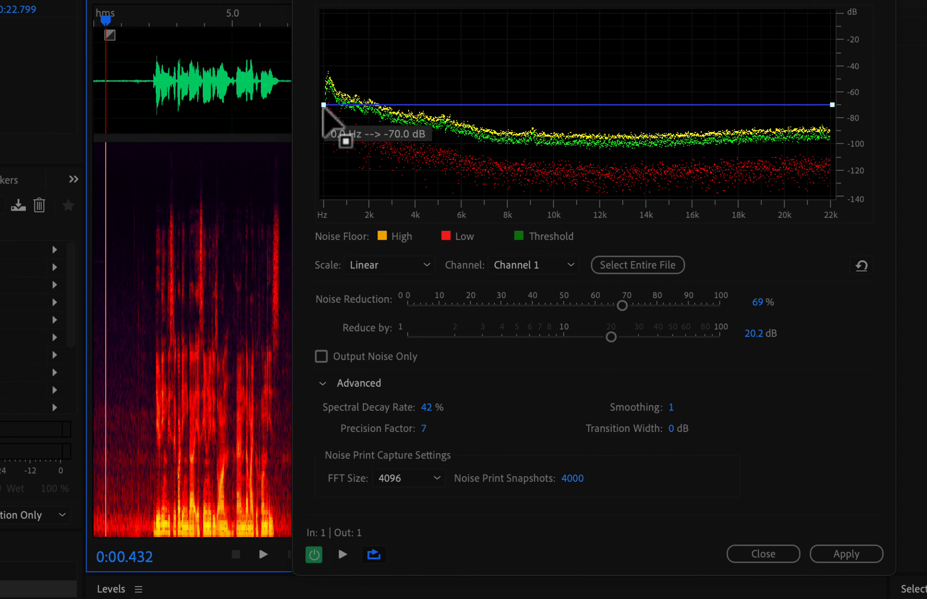
Raise the 0 Hz point of the noise reduction curve to about -52 dB and preview the audio from the start
drag(324, 105, 324, 82)
click(100, 80)
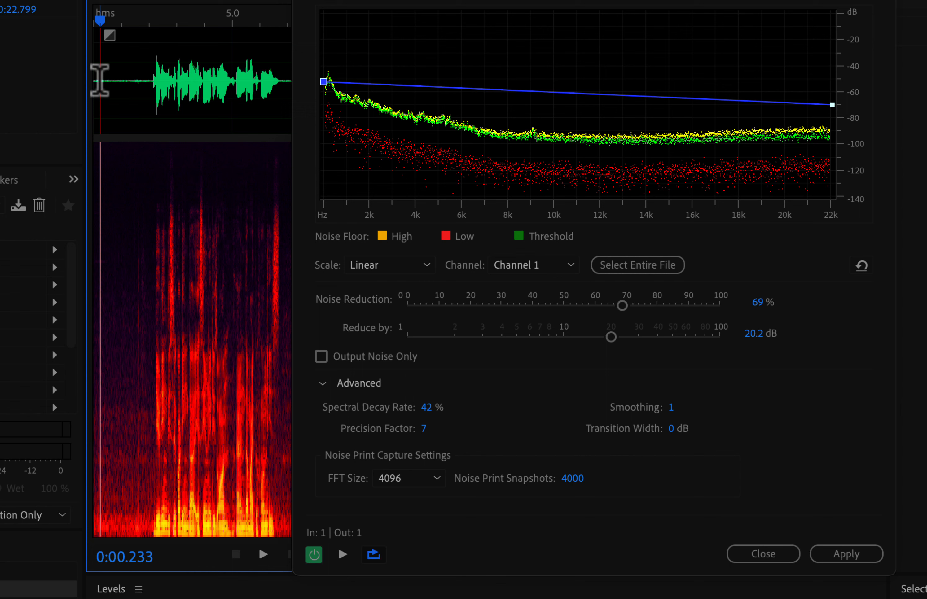
key(space)
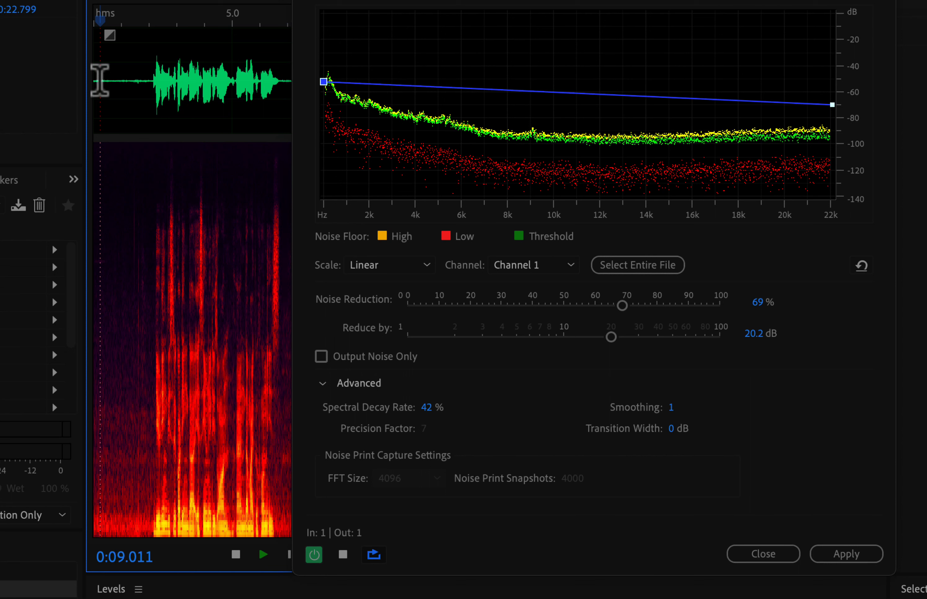
key(space)
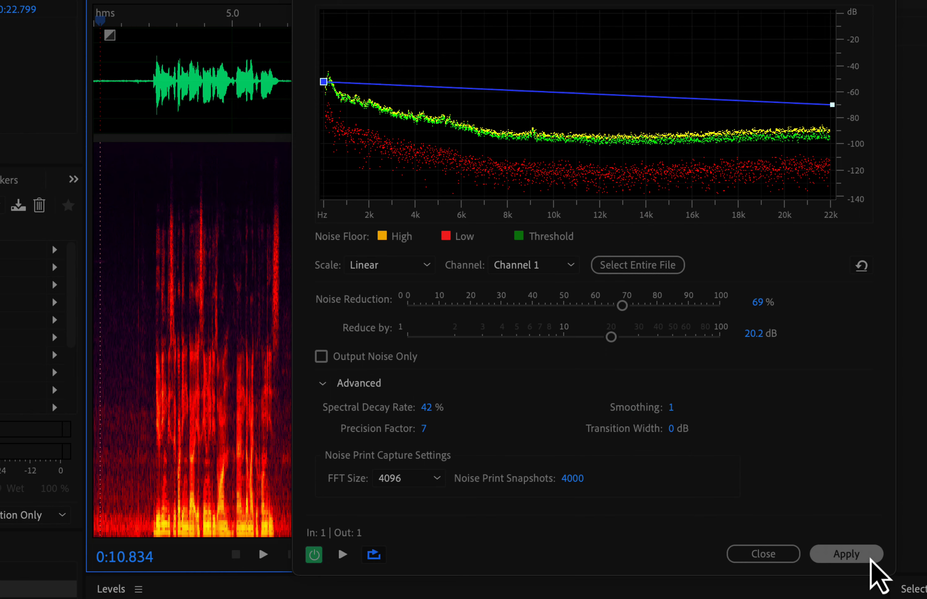
Apply the noise reduction to the entire file and hide the spectral frequency display
click(847, 554)
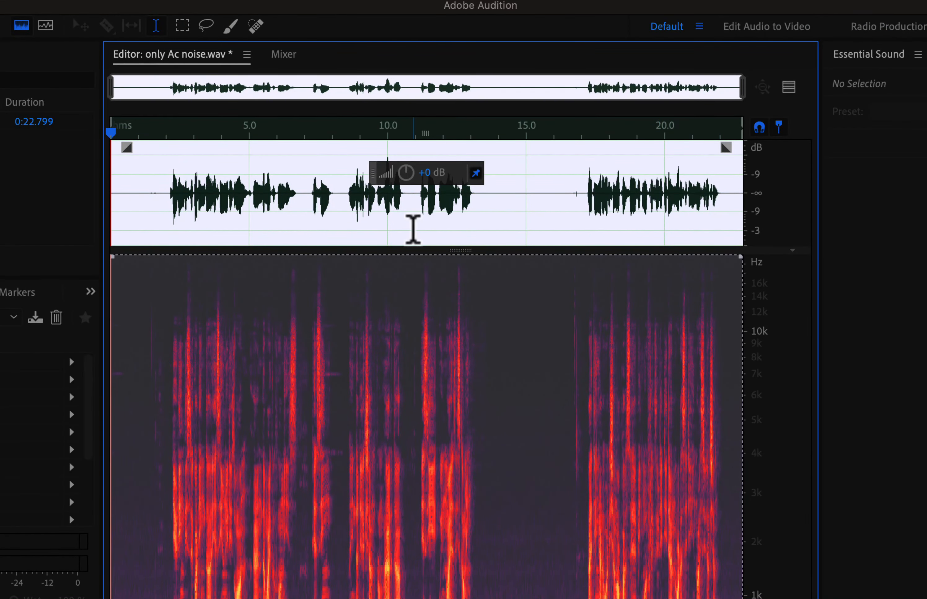
click(21, 26)
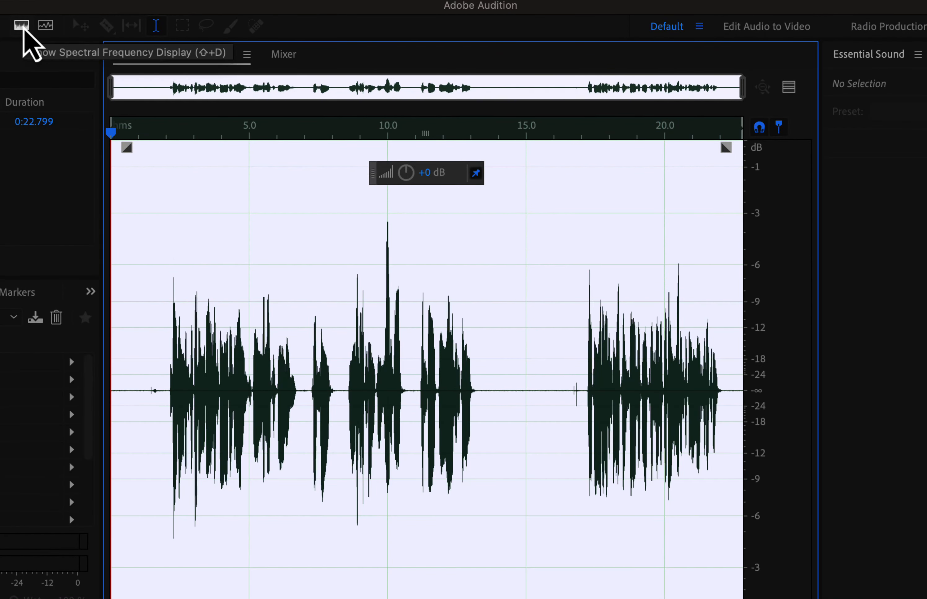
Clear the selection, open the Multiband Compressor effect, and place the playhead near the start of the recording
click(180, 251)
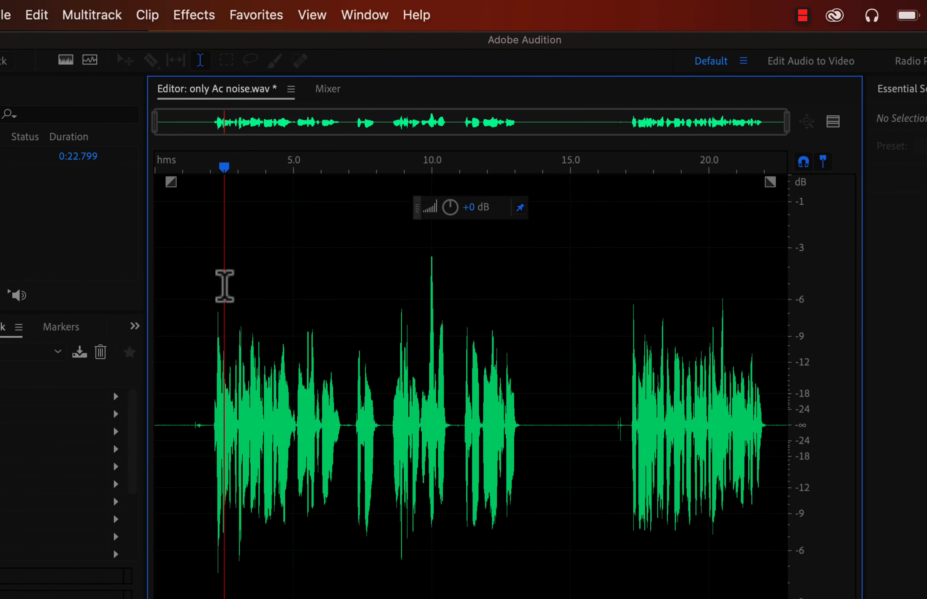
click(193, 15)
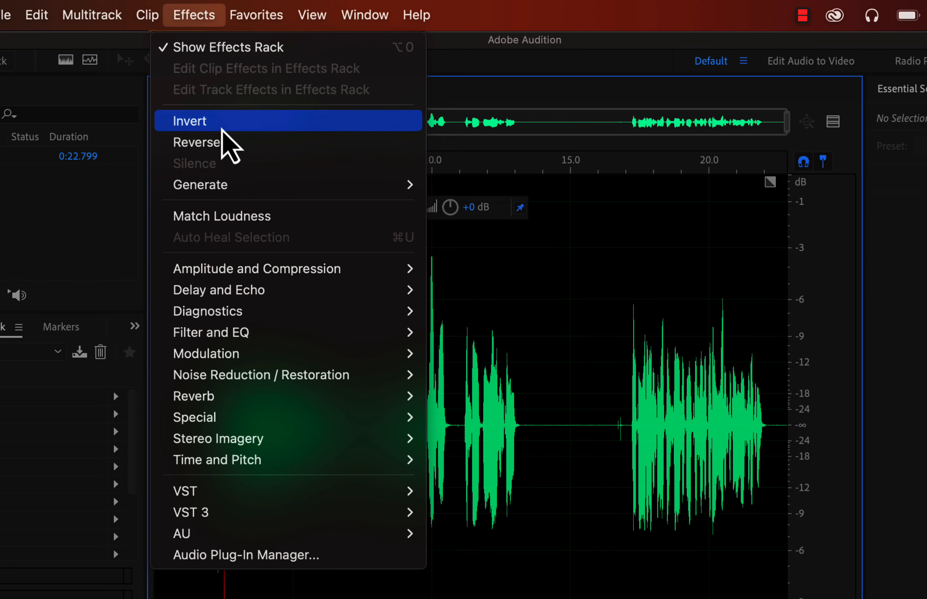
mouse_move(249, 273)
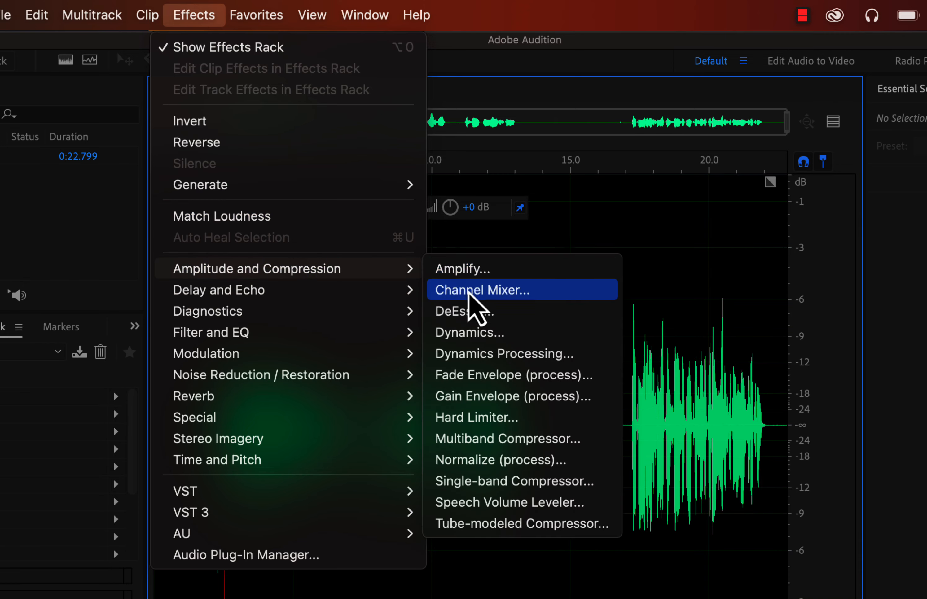
click(473, 439)
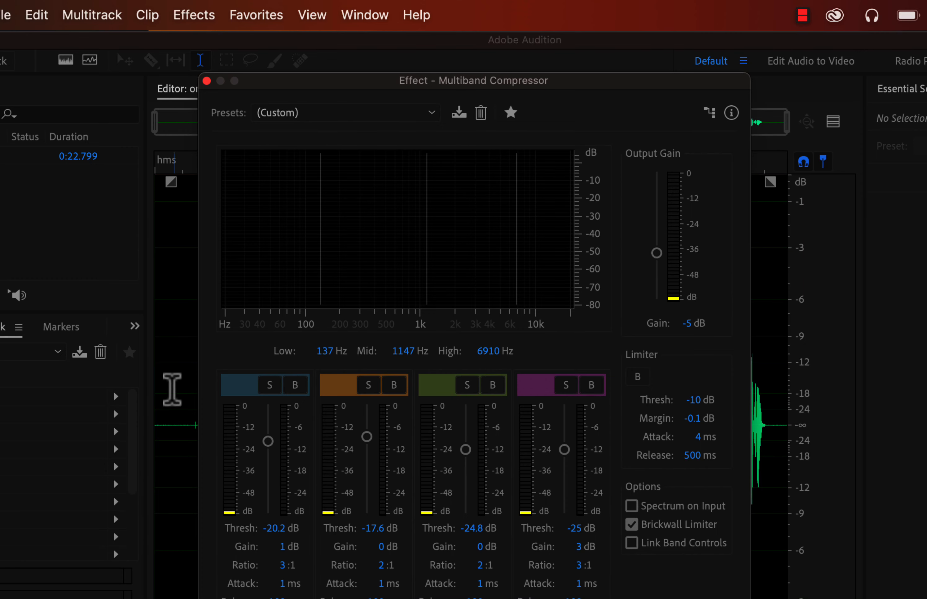
click(164, 394)
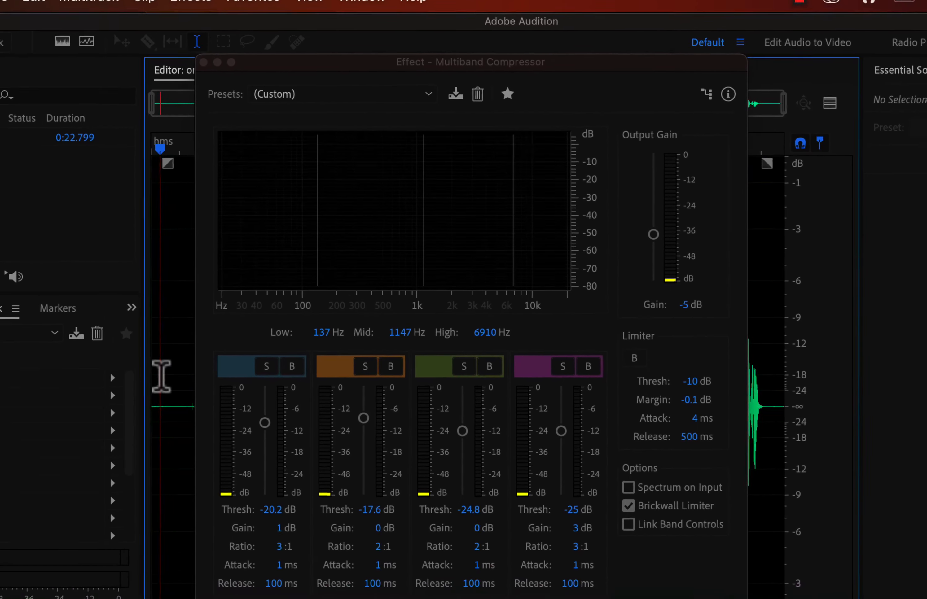
Load the (Default) preset in the Multiband Compressor and start previewing the audio
click(339, 114)
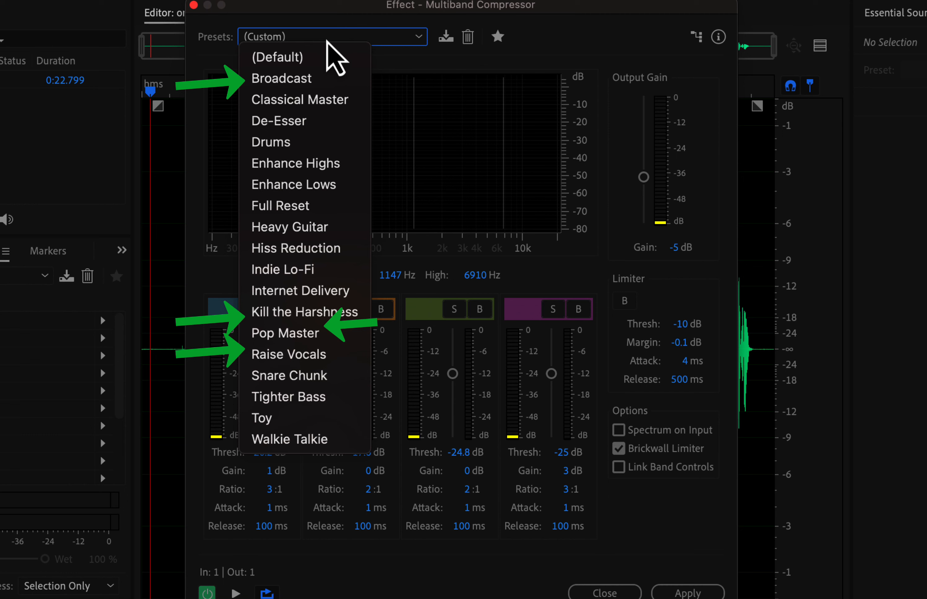
click(301, 62)
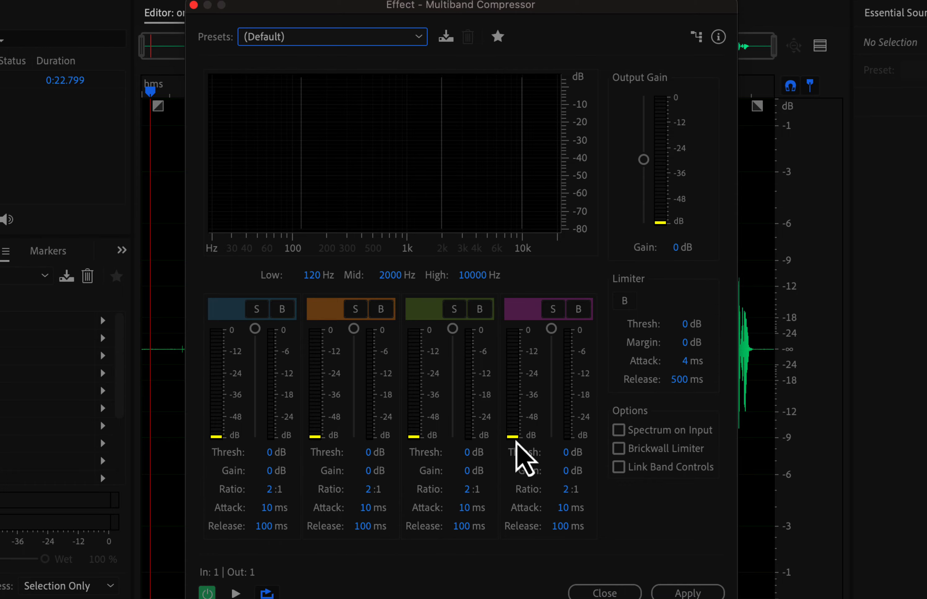
click(235, 593)
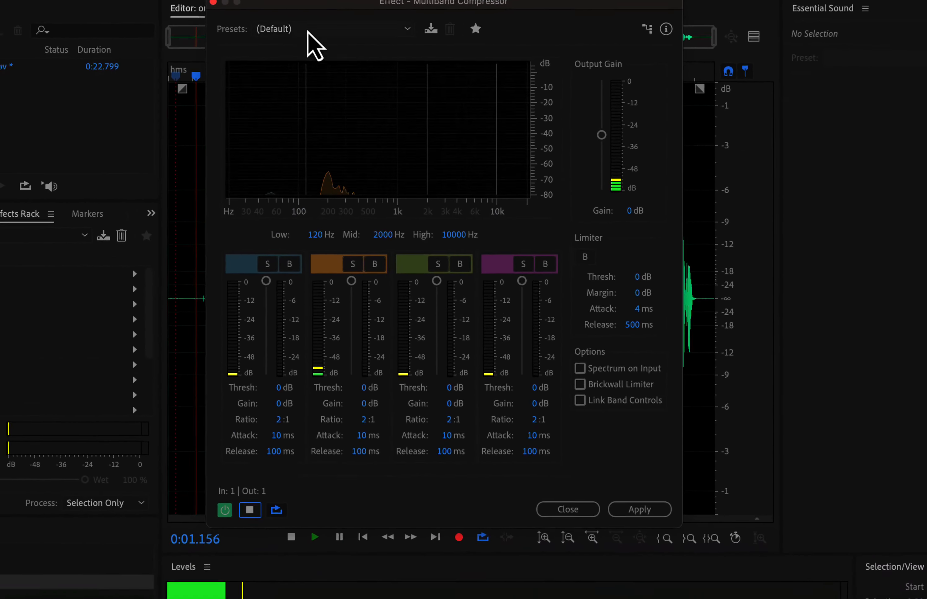
Audition the Broadcast, Raise Vocals, Pop Master and Kill the Harshness presets in turn while the preview plays
click(317, 35)
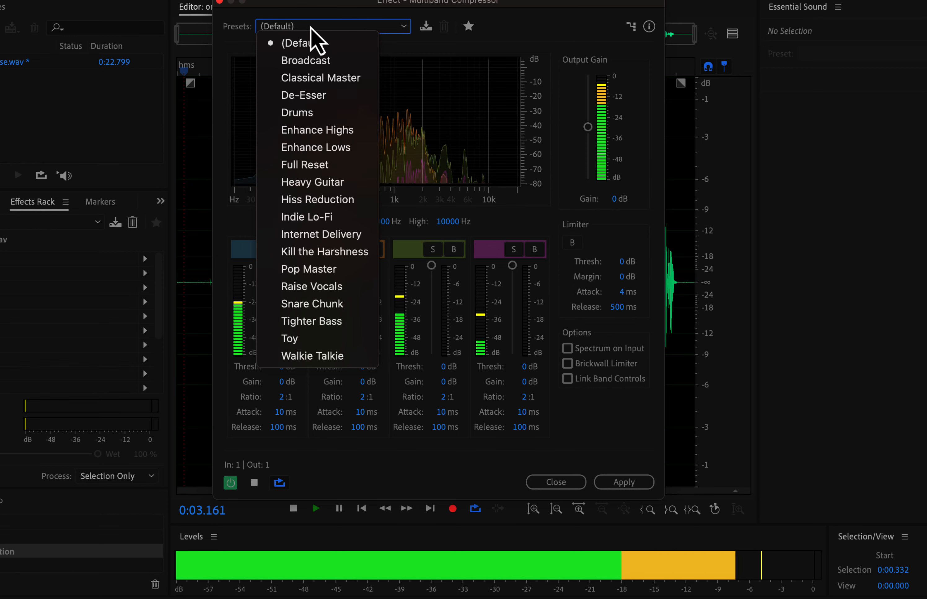
key(Escape)
click(312, 64)
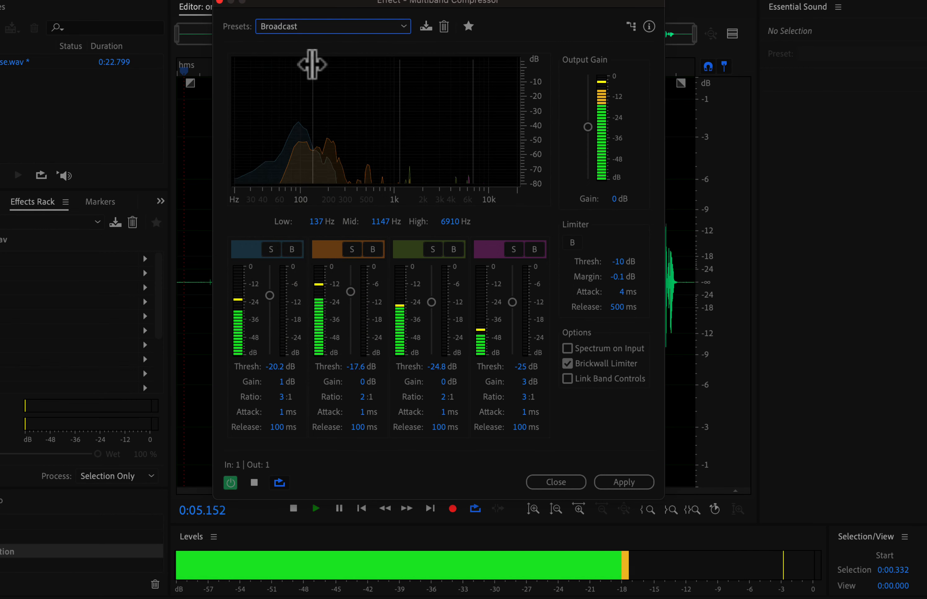
click(309, 28)
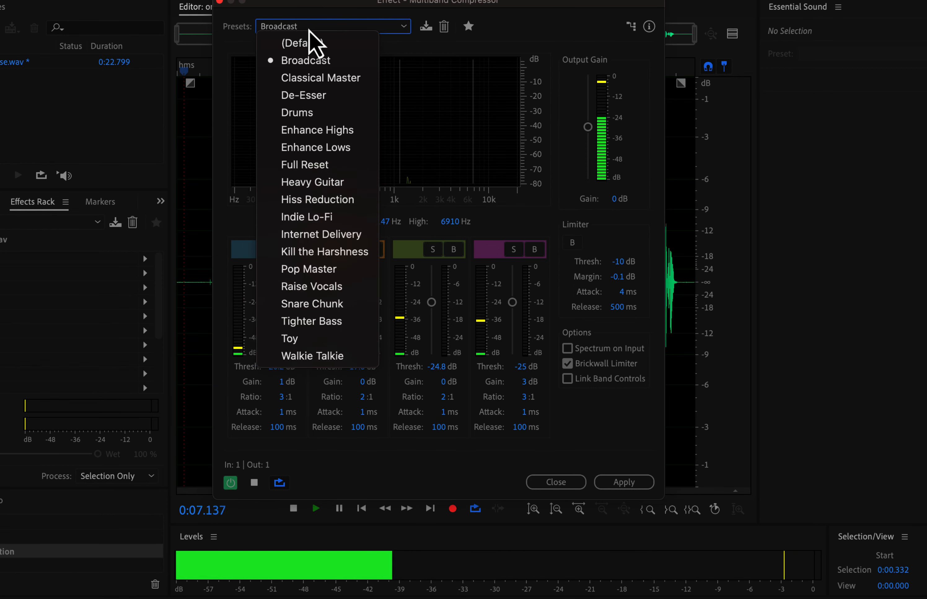
click(310, 291)
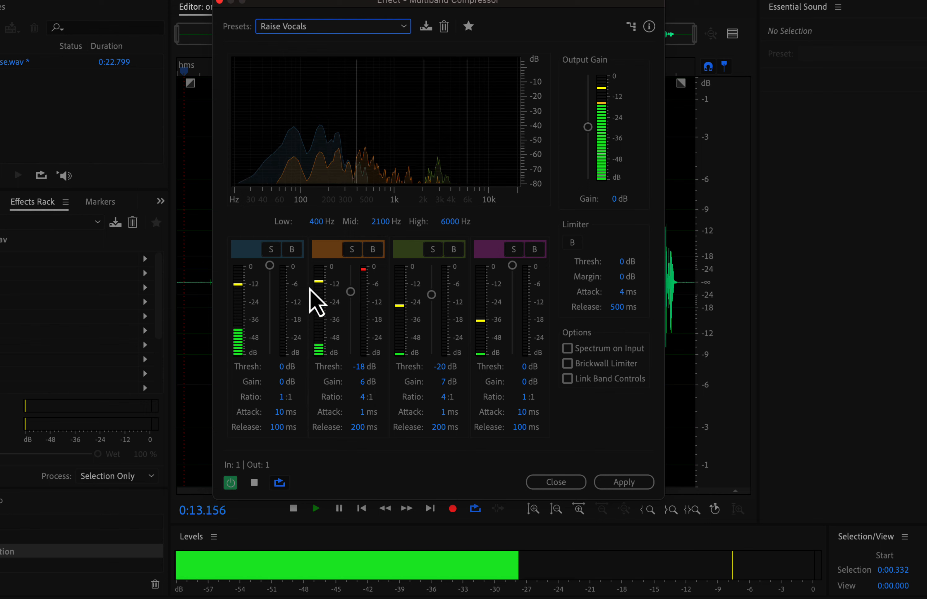
click(333, 28)
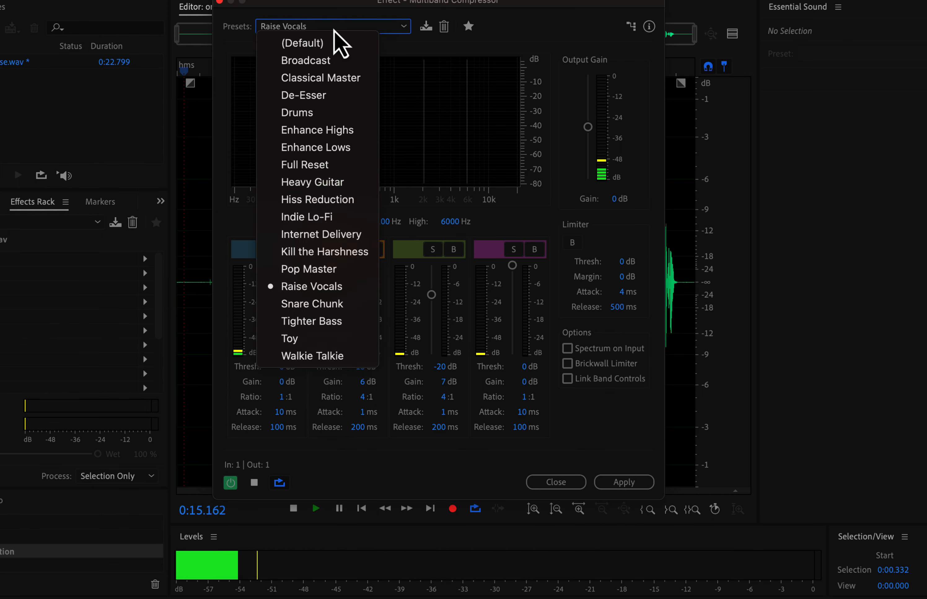
click(309, 271)
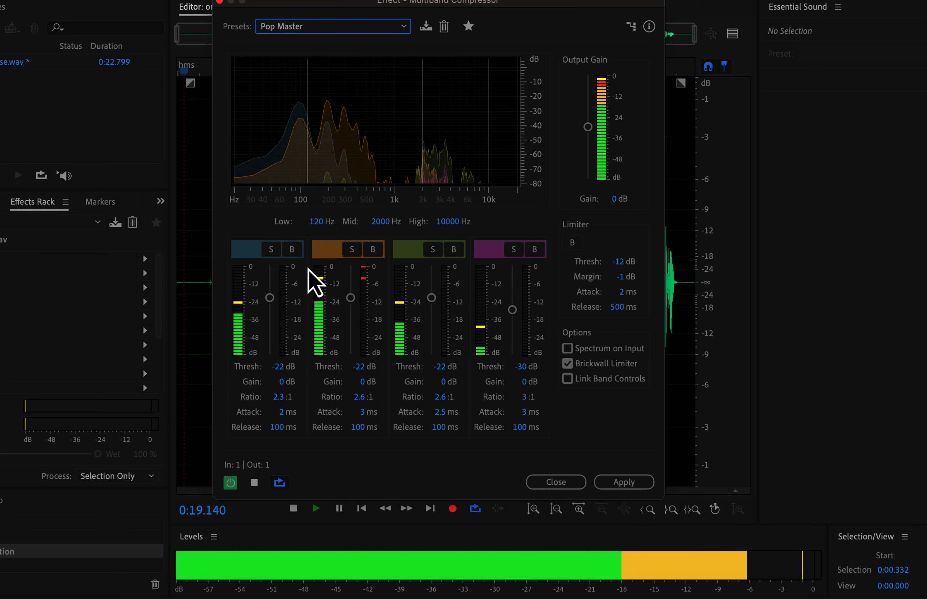
click(333, 30)
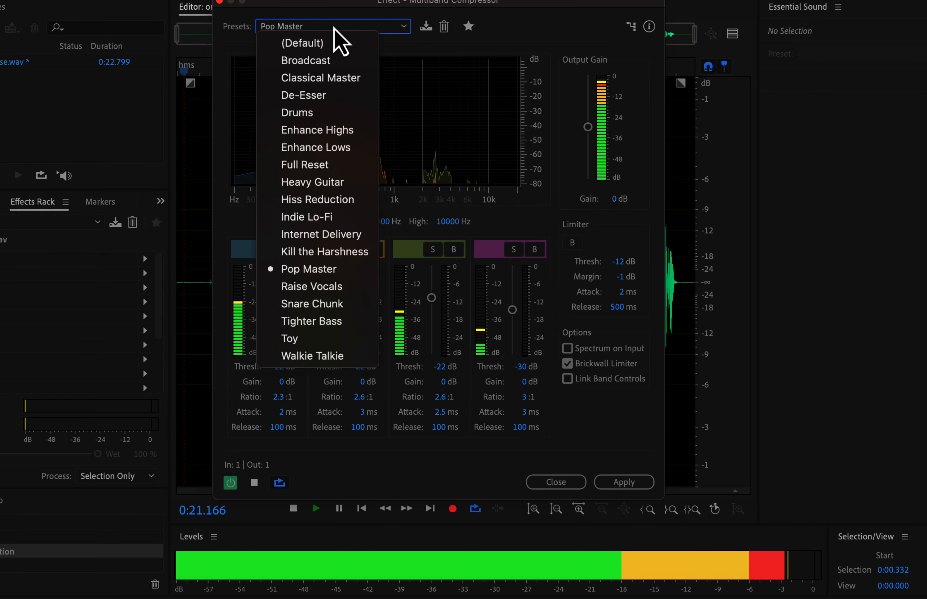
click(301, 263)
key(Up)
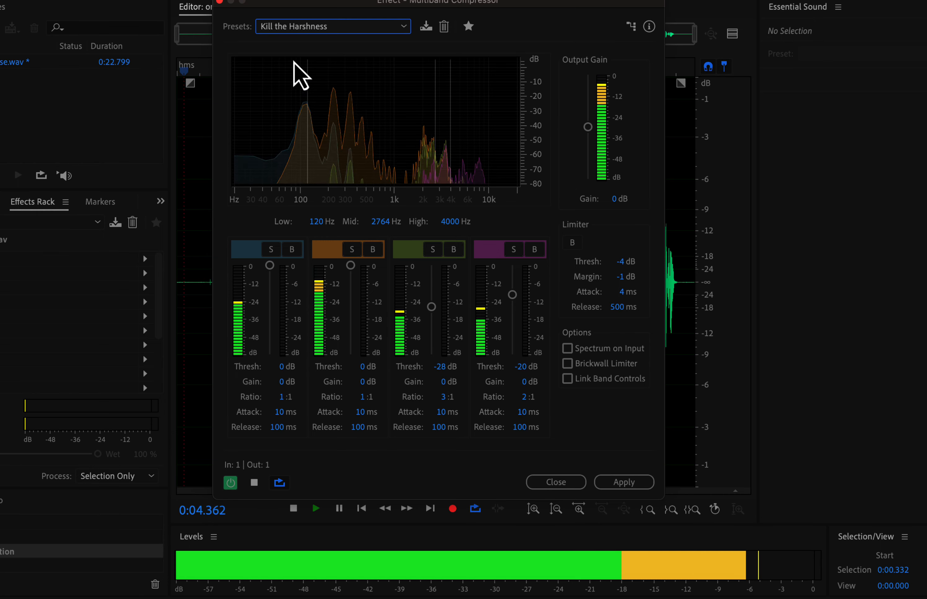
Load the Broadcast preset in the Multiband Compressor and stop the preview
click(300, 26)
click(304, 59)
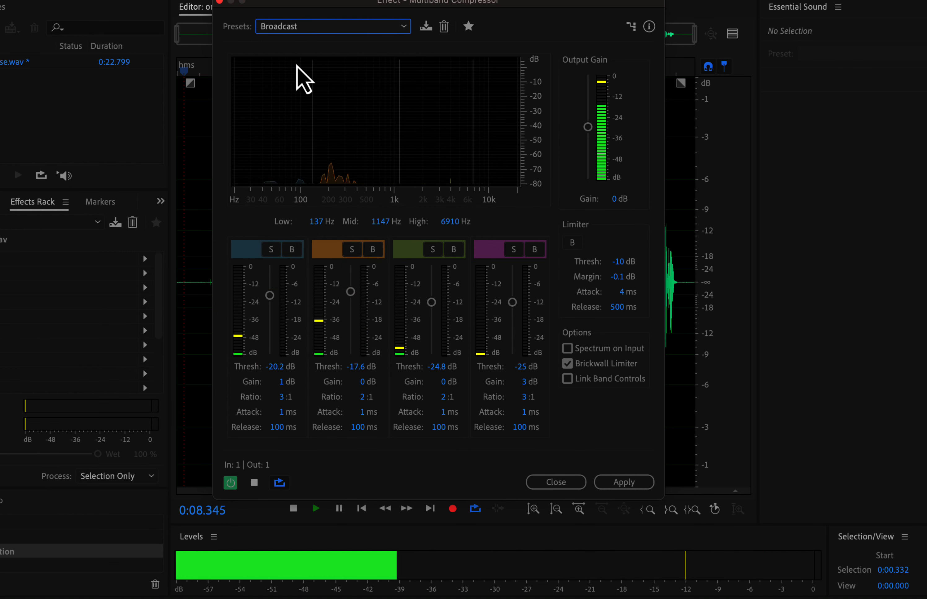
key(space)
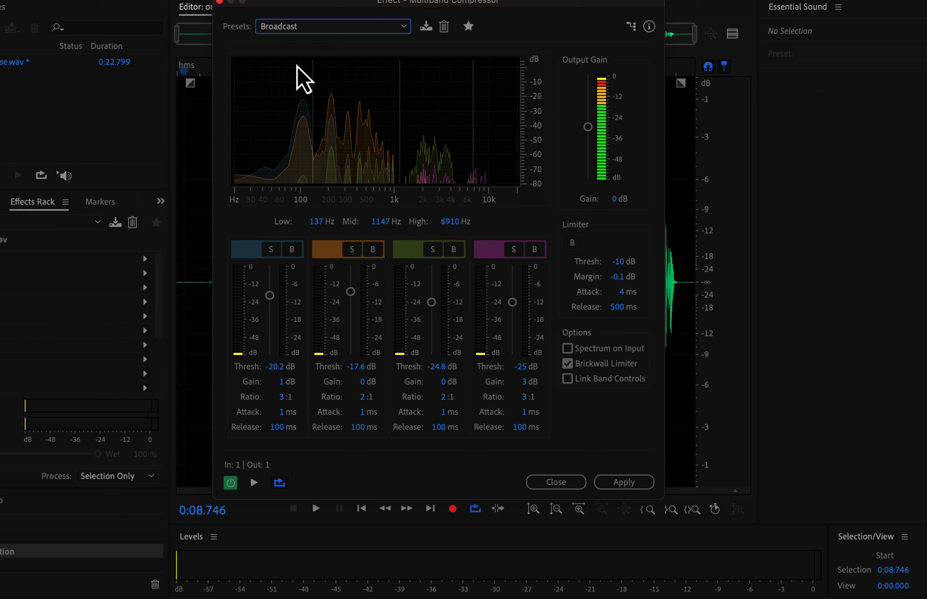
Lower the compressor's output gain to -4 dB while previewing, and stop the preview
click(253, 483)
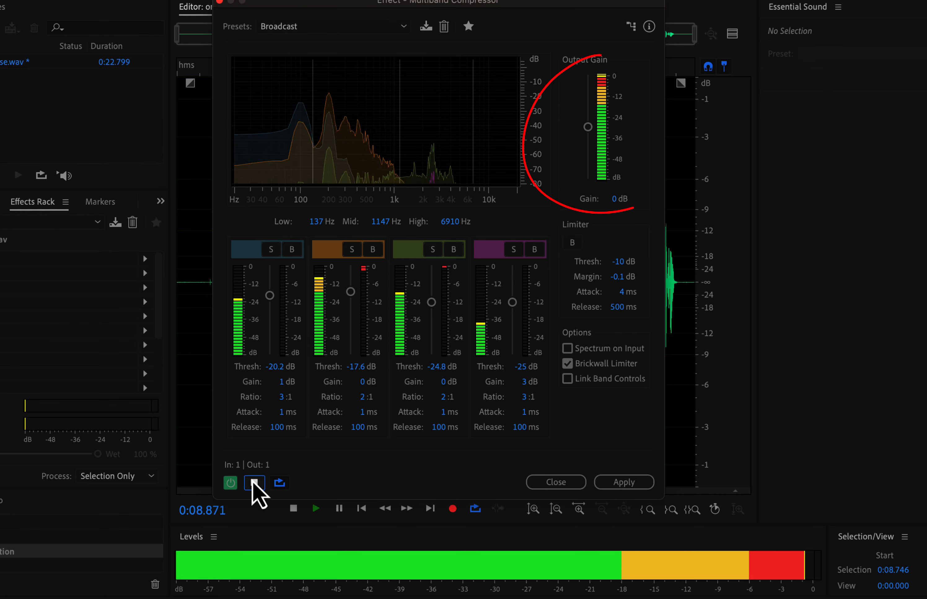
drag(588, 127, 590, 143)
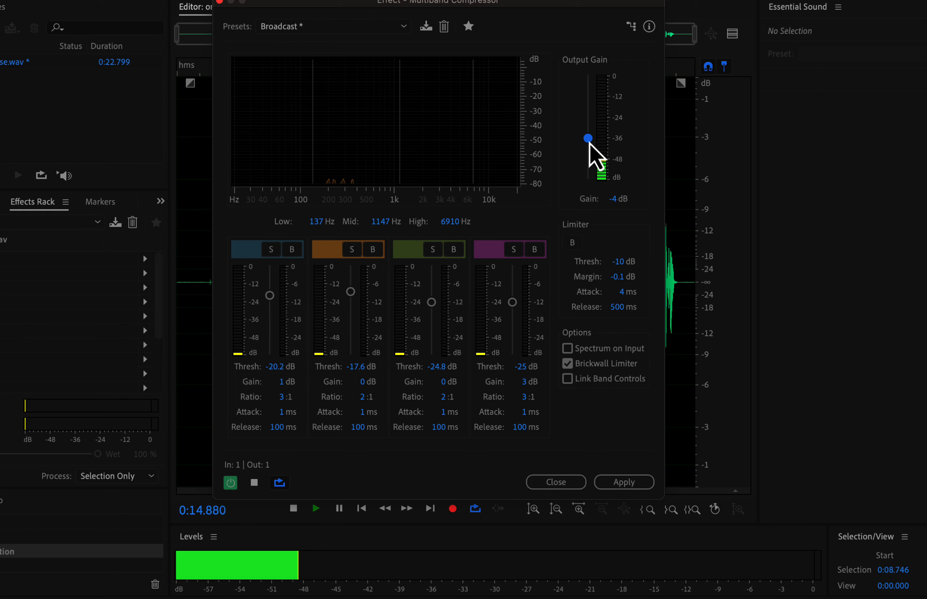
key(space)
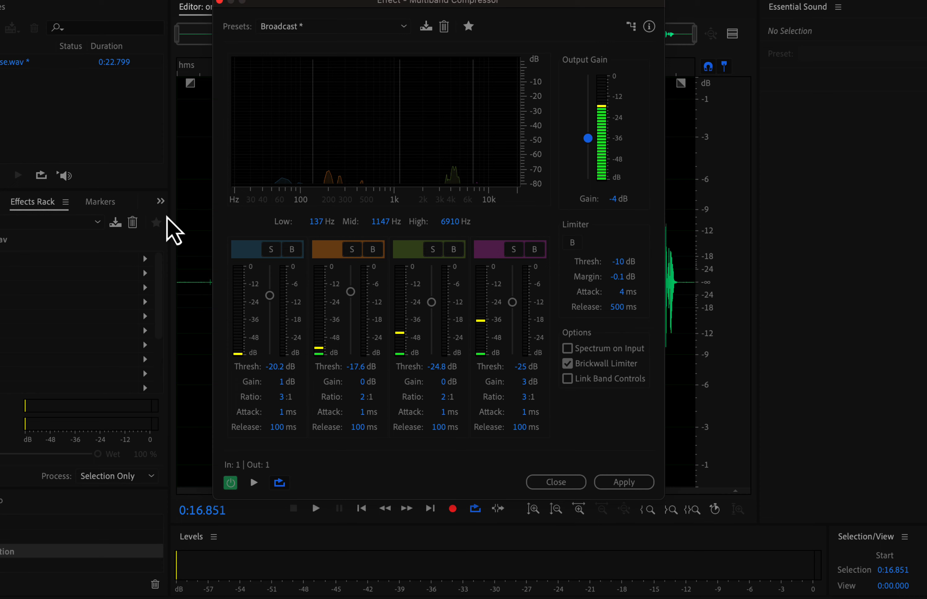
Preview the compressed audio from the start and shift the effect dialog to uncover the later part of the waveform
click(182, 223)
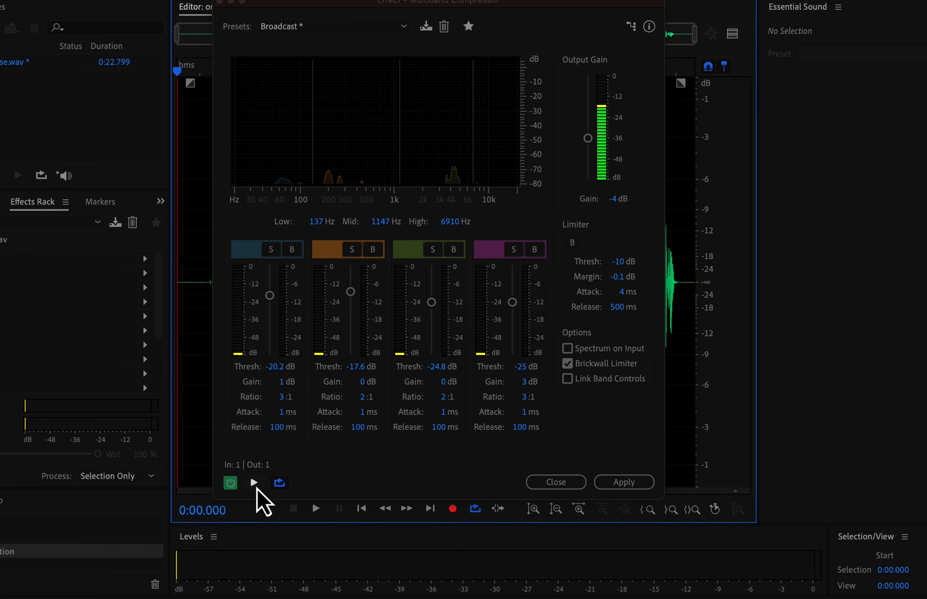
click(256, 487)
drag(435, 5, 249, 30)
key(space)
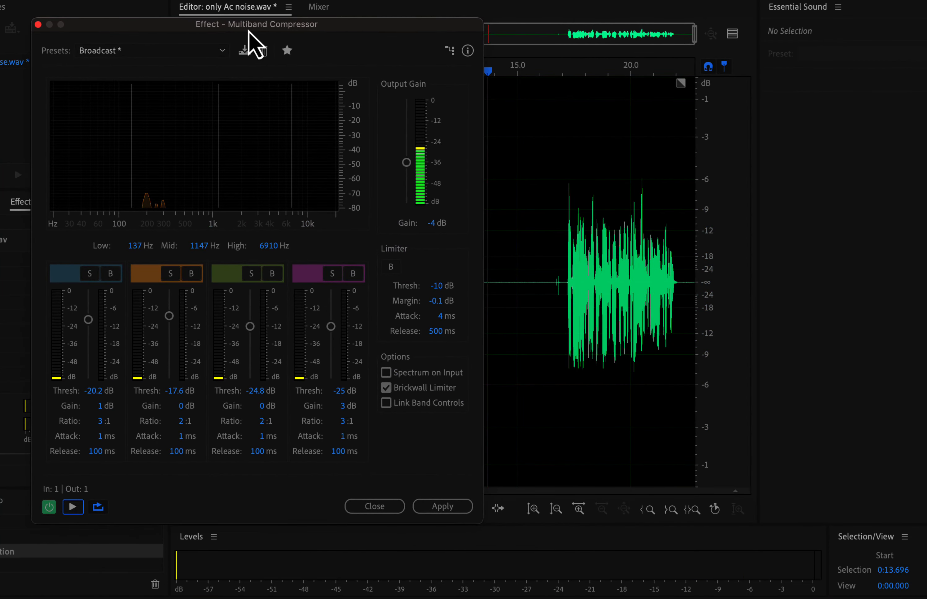
Preview the final speech passage from about 16.4 s with the compressor settings, and stop playback
click(550, 200)
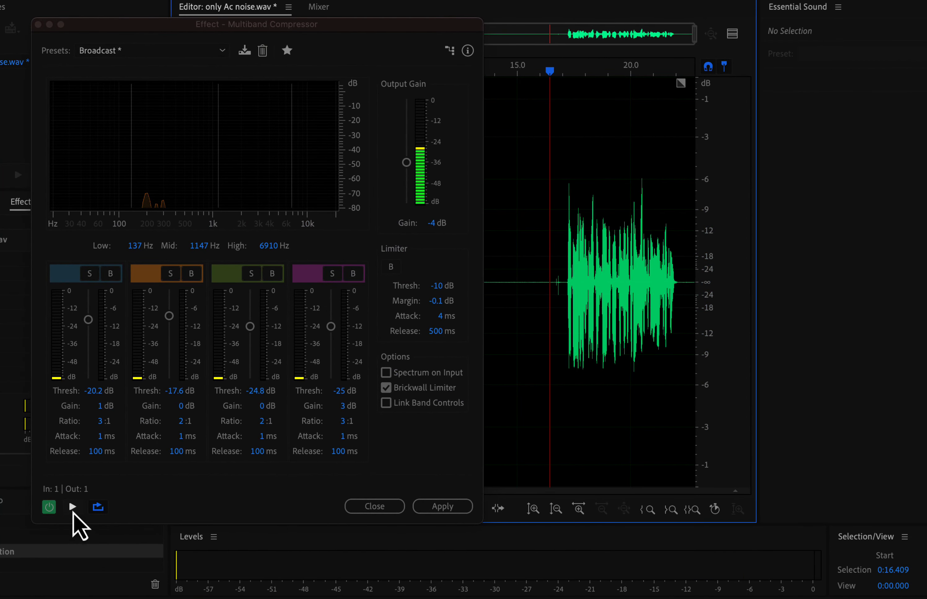
click(73, 509)
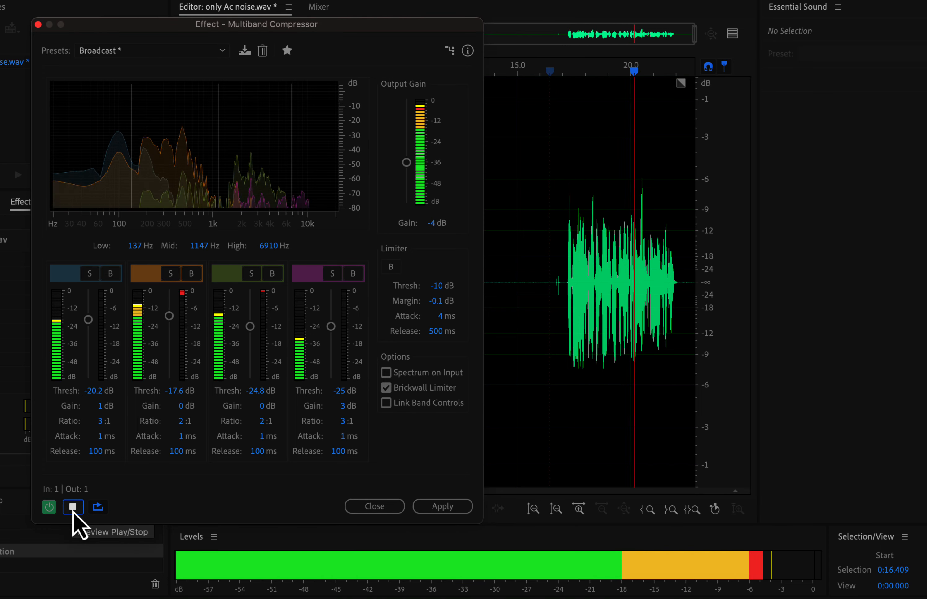
click(72, 507)
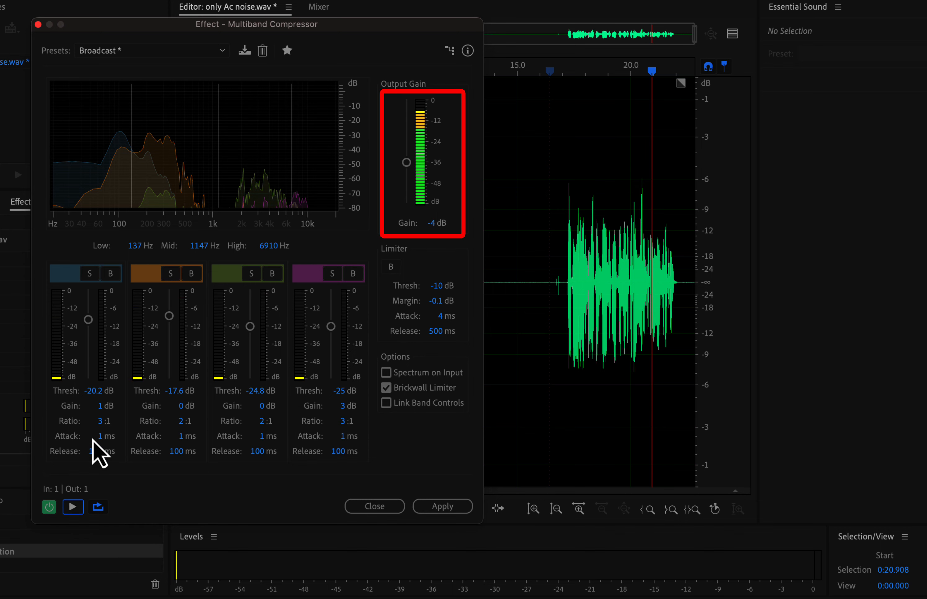
Apply the Multiband Compressor to the entire file and clear the selection
drag(343, 28, 568, 5)
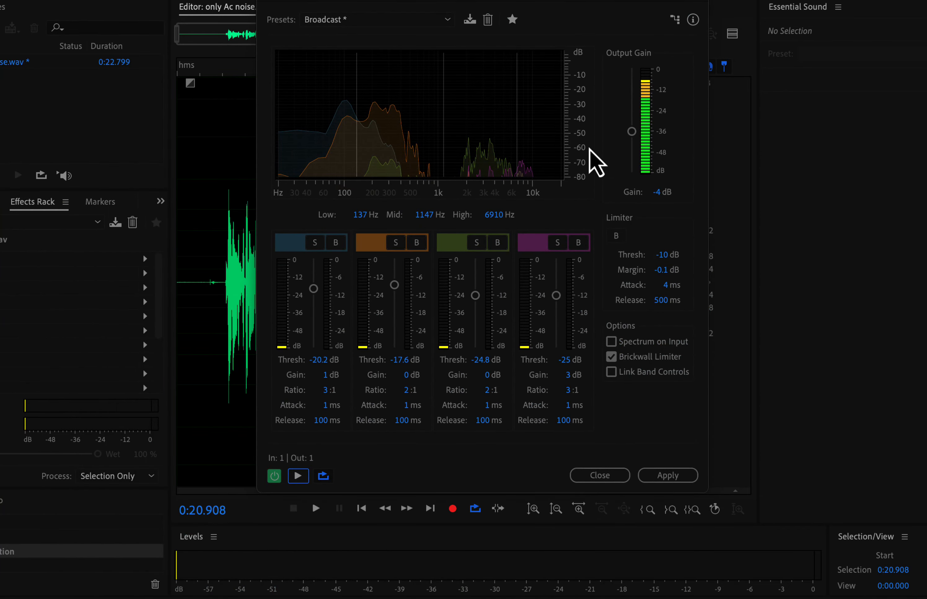
click(681, 476)
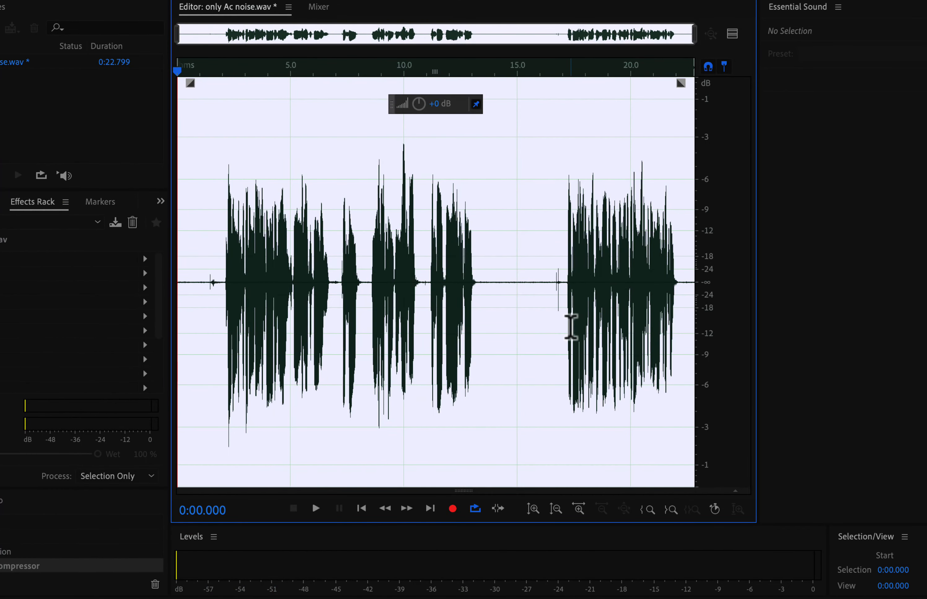
click(538, 286)
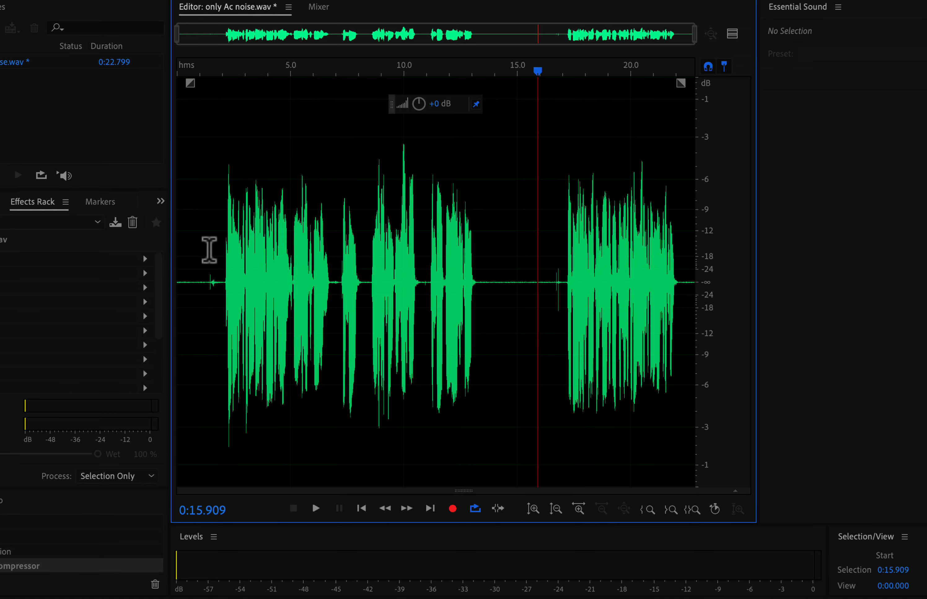
Normalize the whole recording to -3 dB with the favorite of that name
click(184, 269)
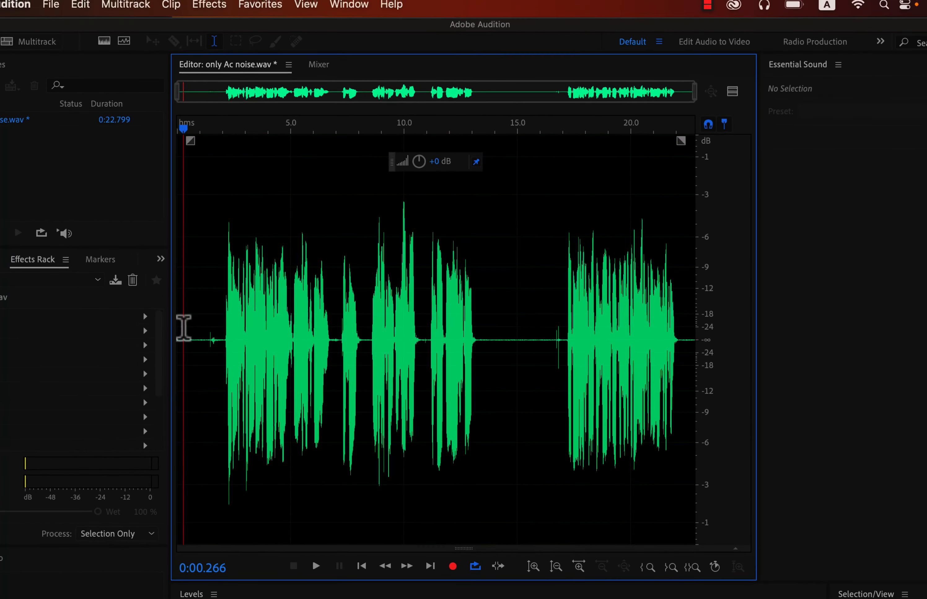
click(191, 307)
click(260, 11)
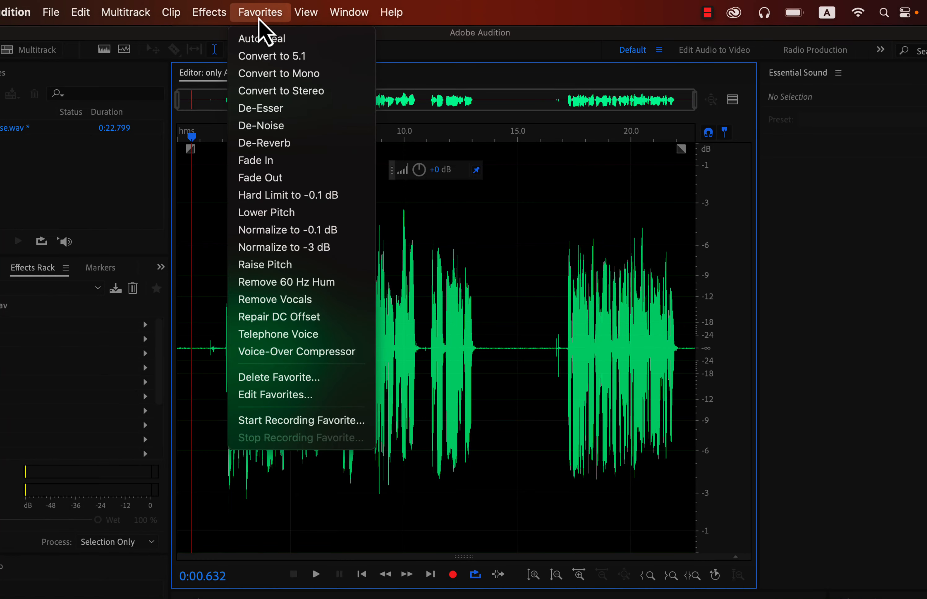
click(266, 253)
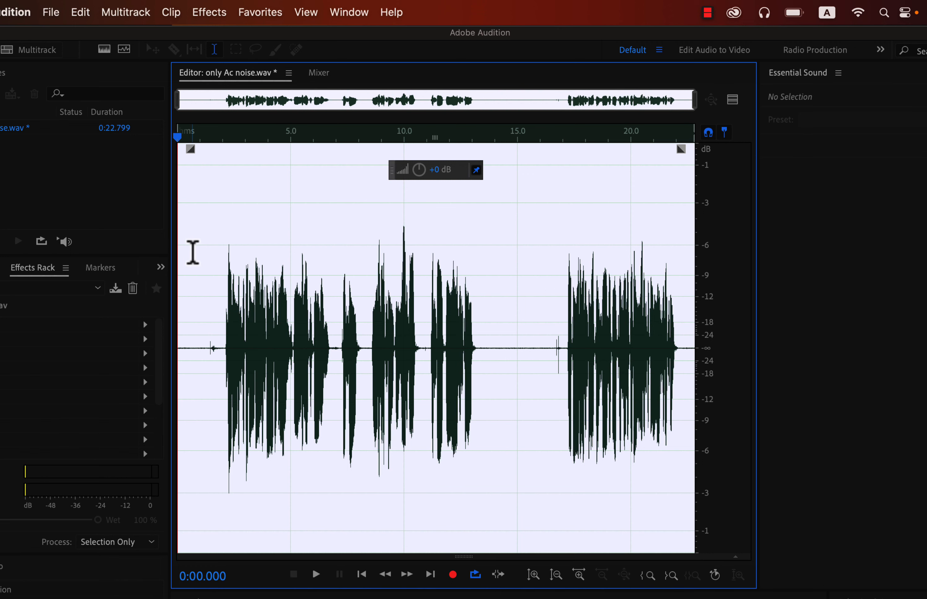
Clear the selection and play the normalized recording from about 0.7 s
click(192, 253)
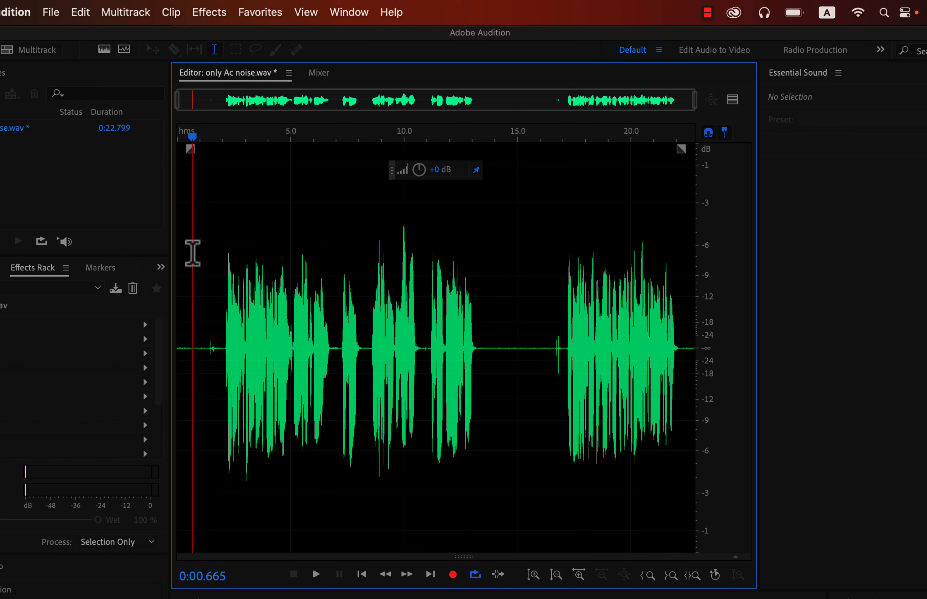
key(space)
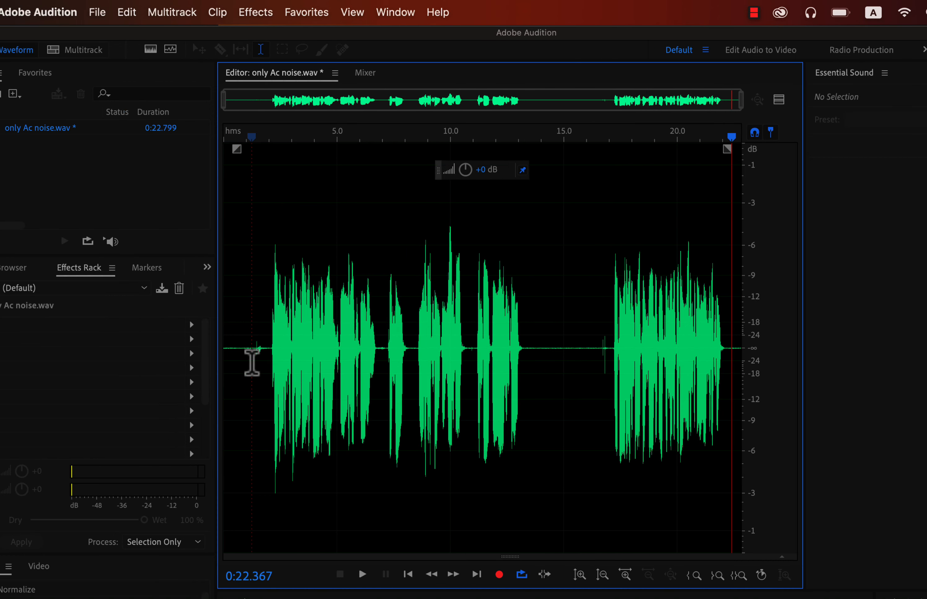
Delete the leftover noise from about 1.2 s before the first speech passage and the one from about 15.5 s before the final passage
drag(265, 347, 249, 352)
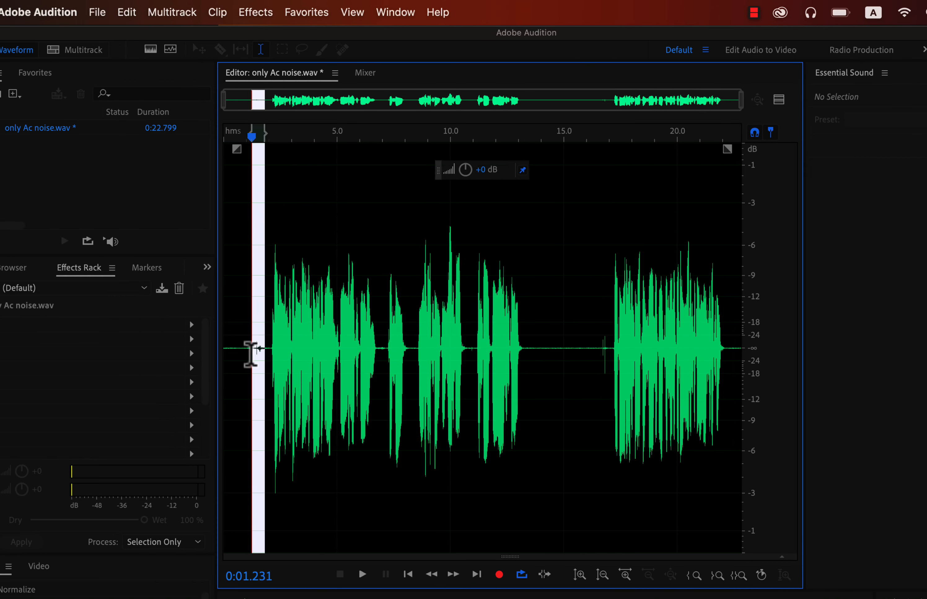
key(Delete)
drag(606, 348, 587, 348)
key(Delete)
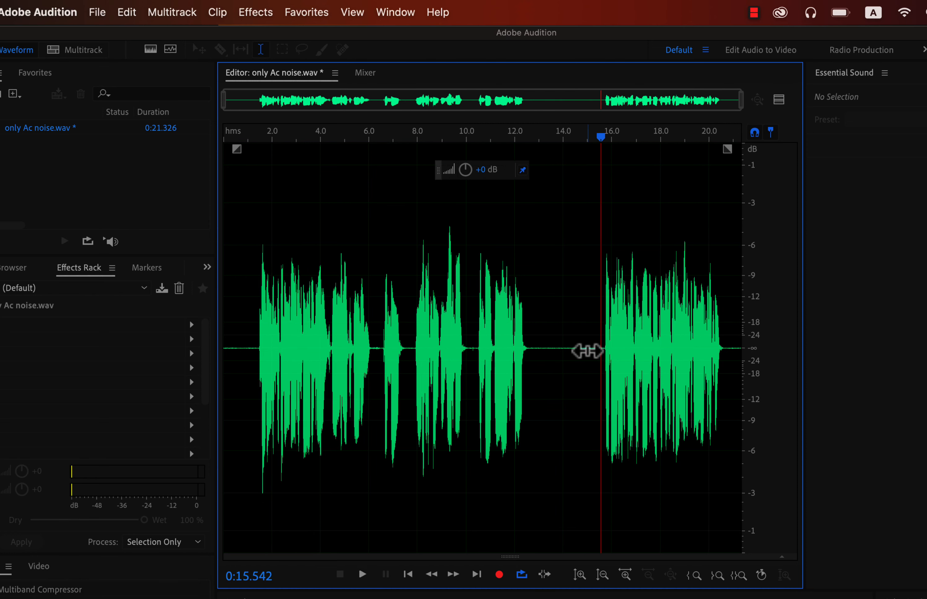
Start a file export of the cleaned recording and name it improved audio.wav
click(97, 13)
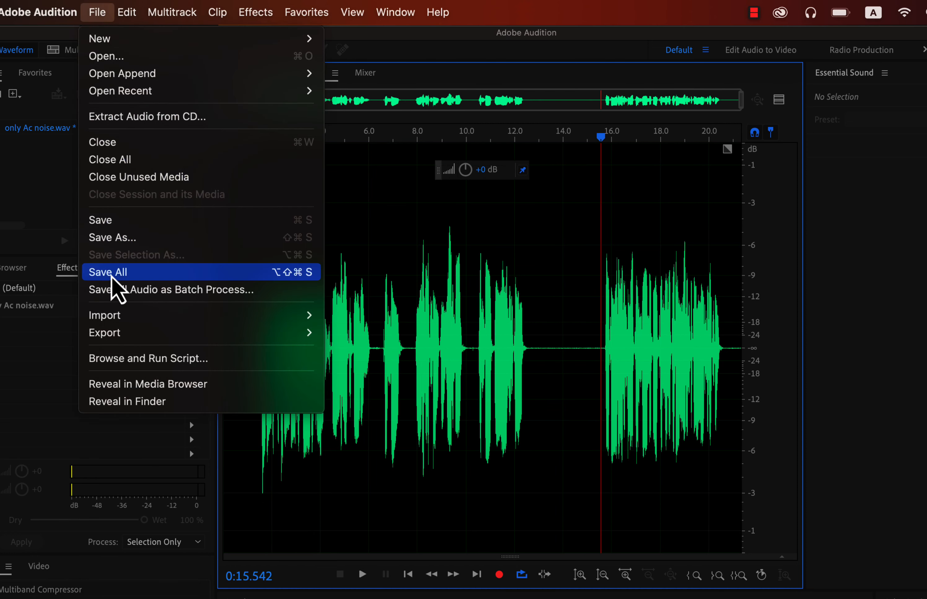
mouse_move(122, 340)
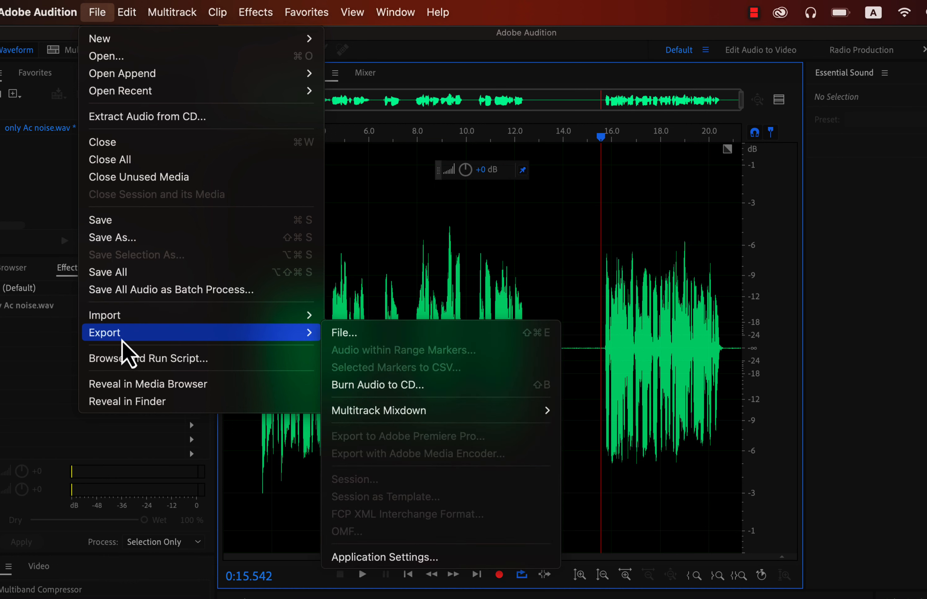
click(345, 333)
key(BackSpace)
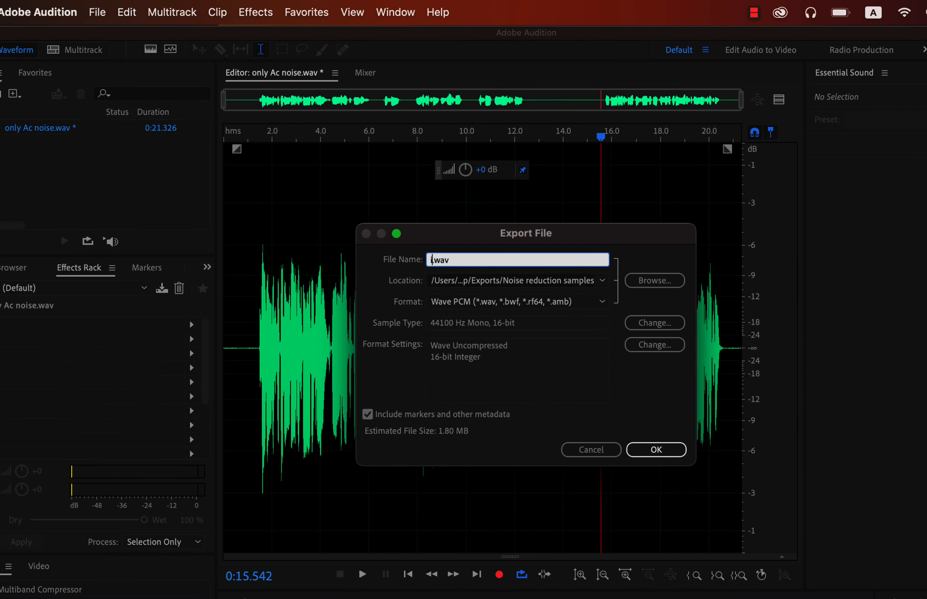
text(improved audio)
Set the export location to the Desktop and export the recording in Wave PCM format
click(677, 283)
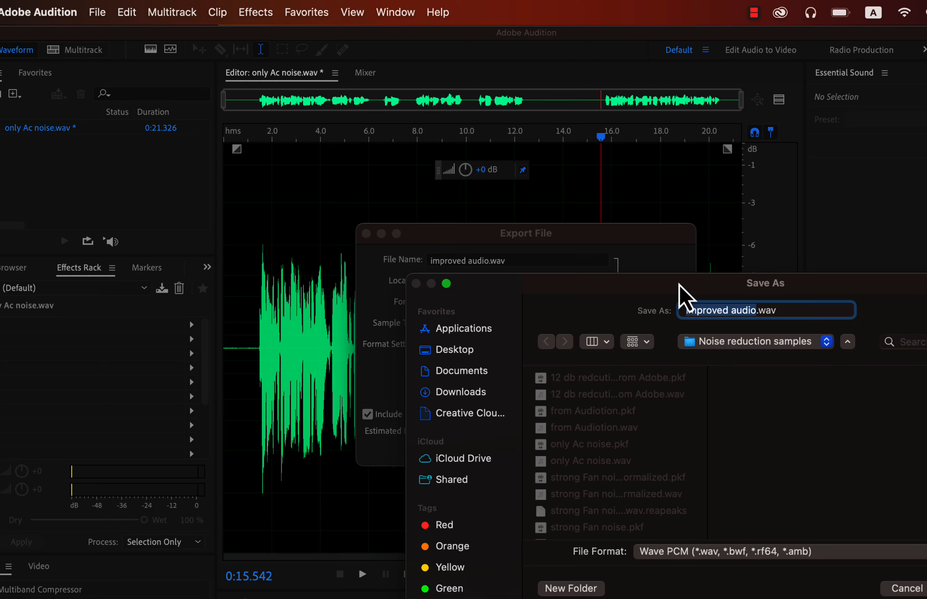
click(468, 352)
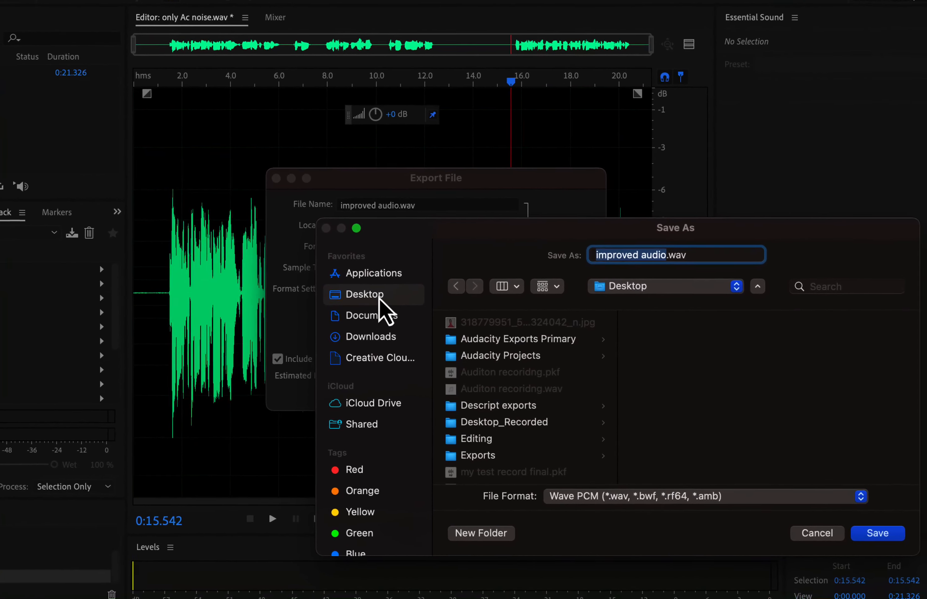
click(862, 528)
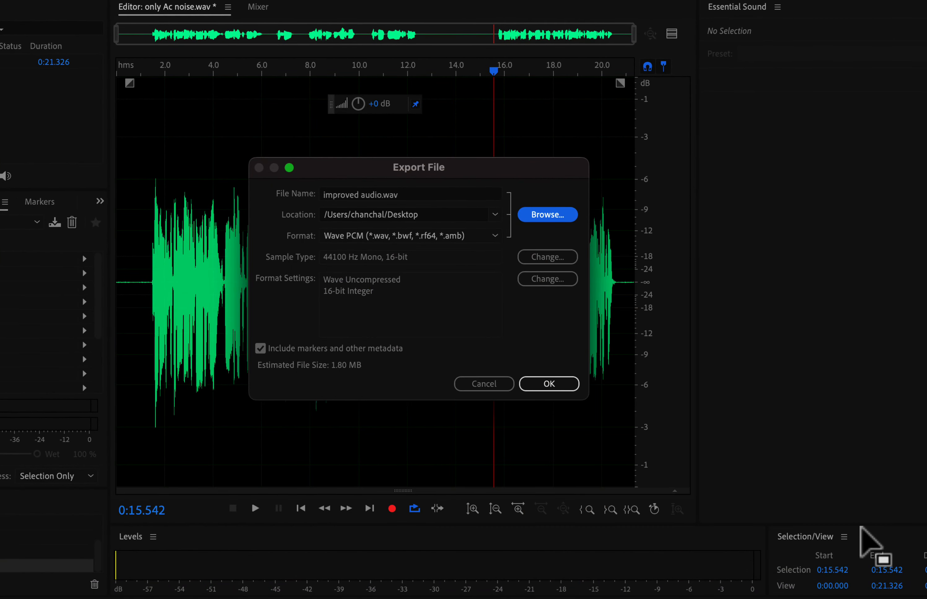
click(547, 388)
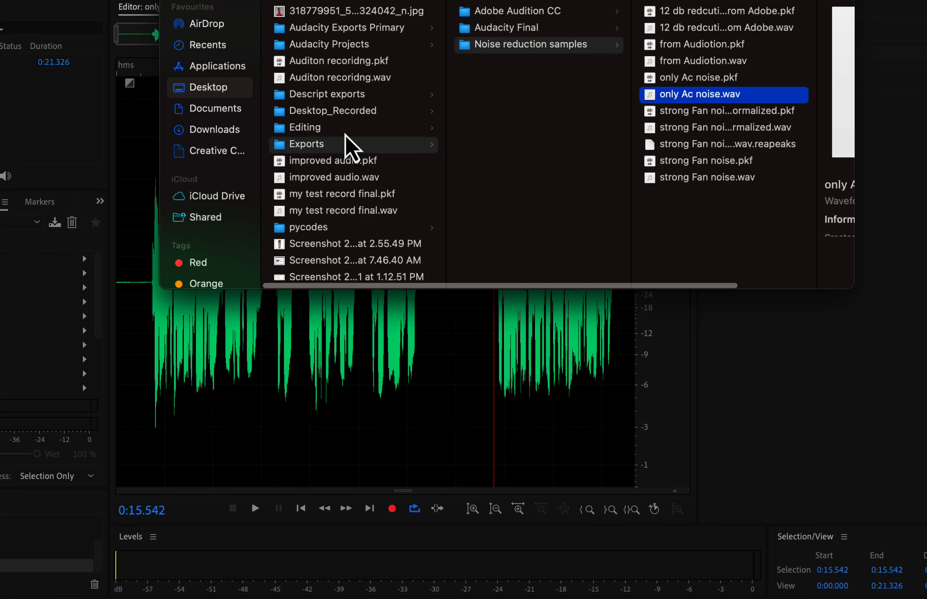
Select improved audio.wav on the Desktop in Finder and examine its file information
click(337, 178)
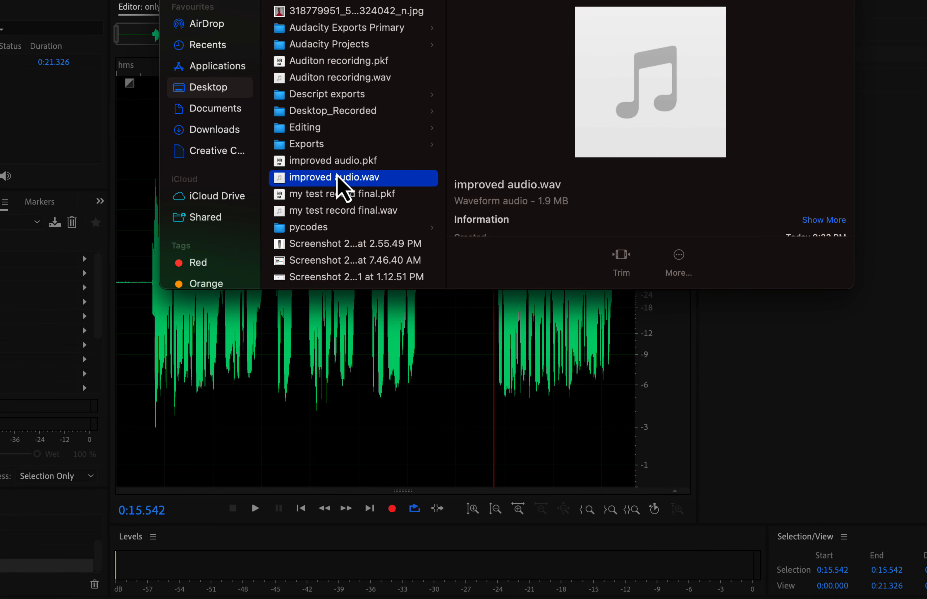
scroll(569, 206, down, 4)
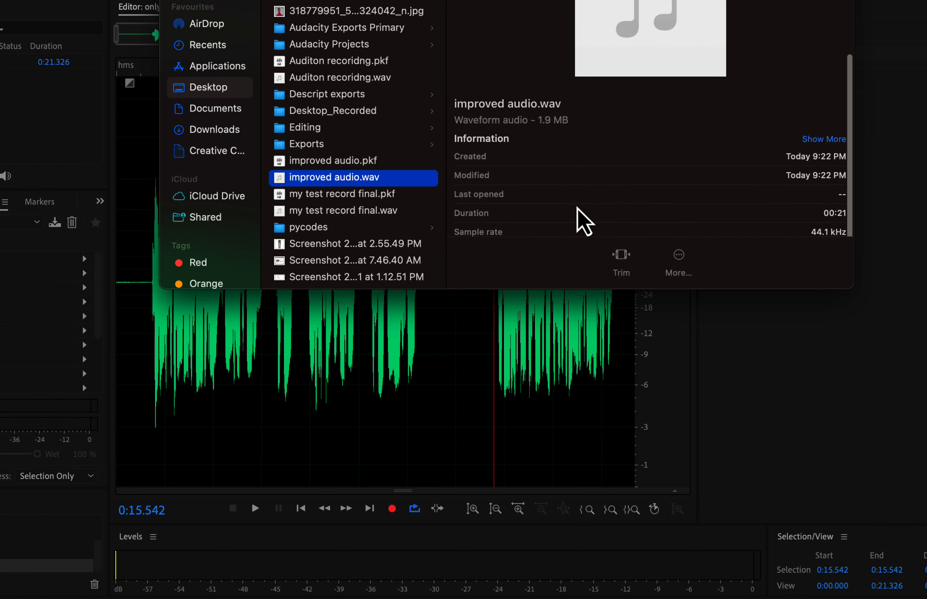